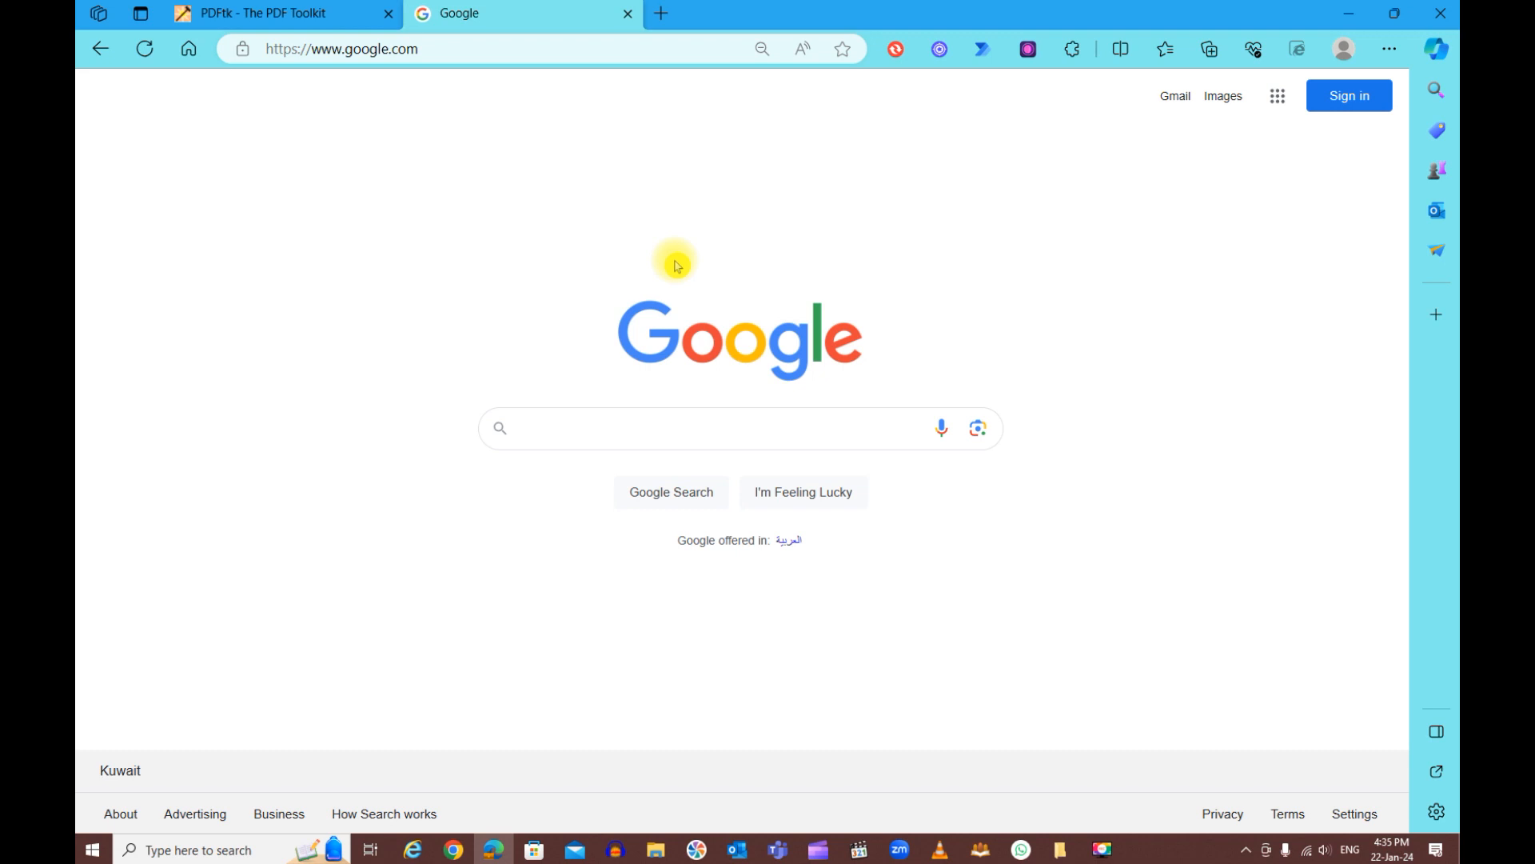
- Search Google for "combine pdf files" using the matching suggestion
text(comb)
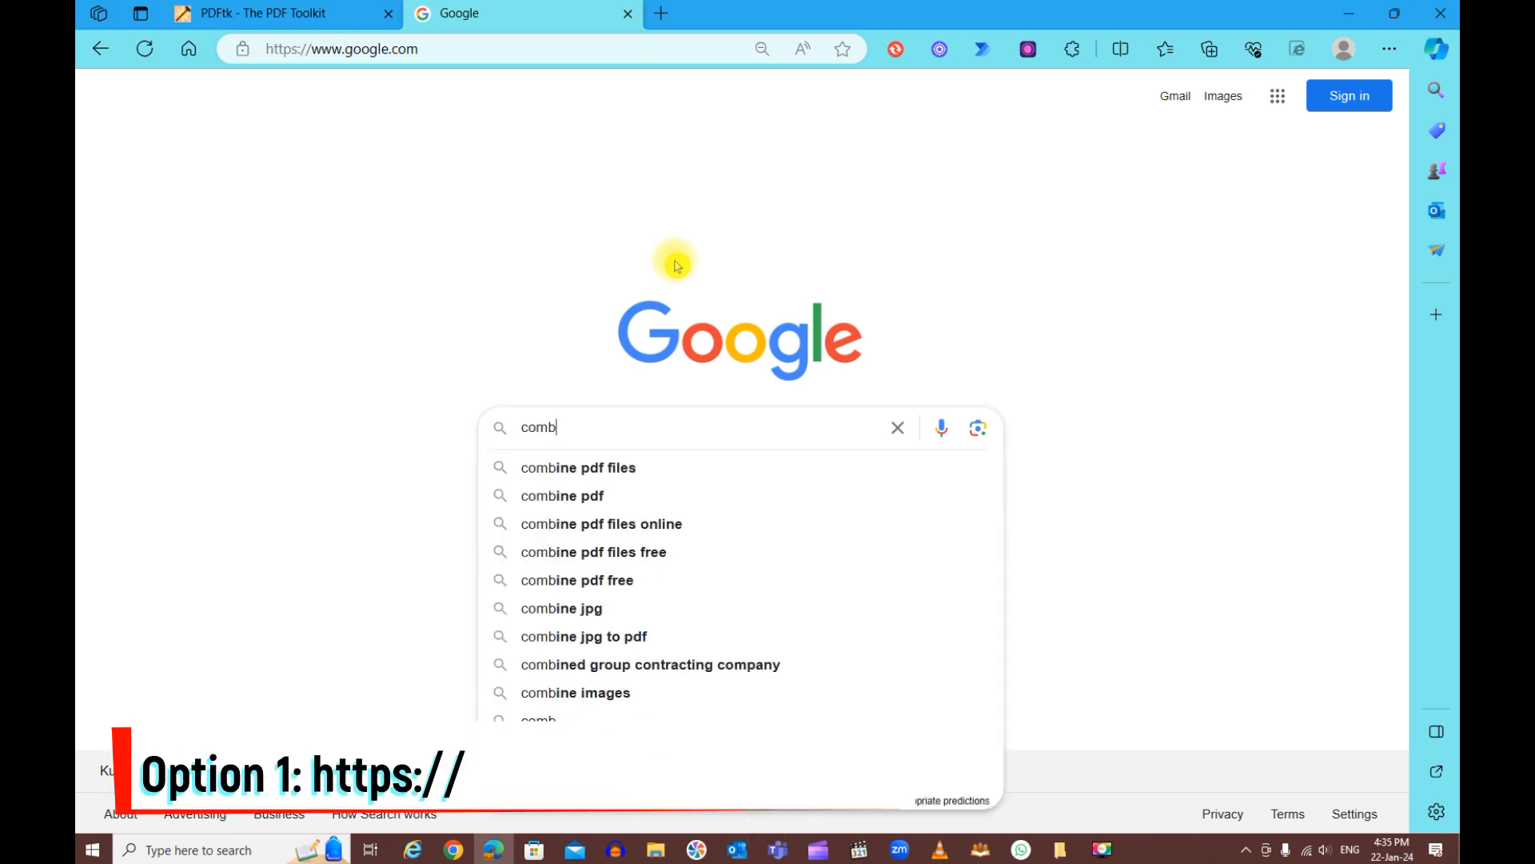
key(Down)
key(Return)
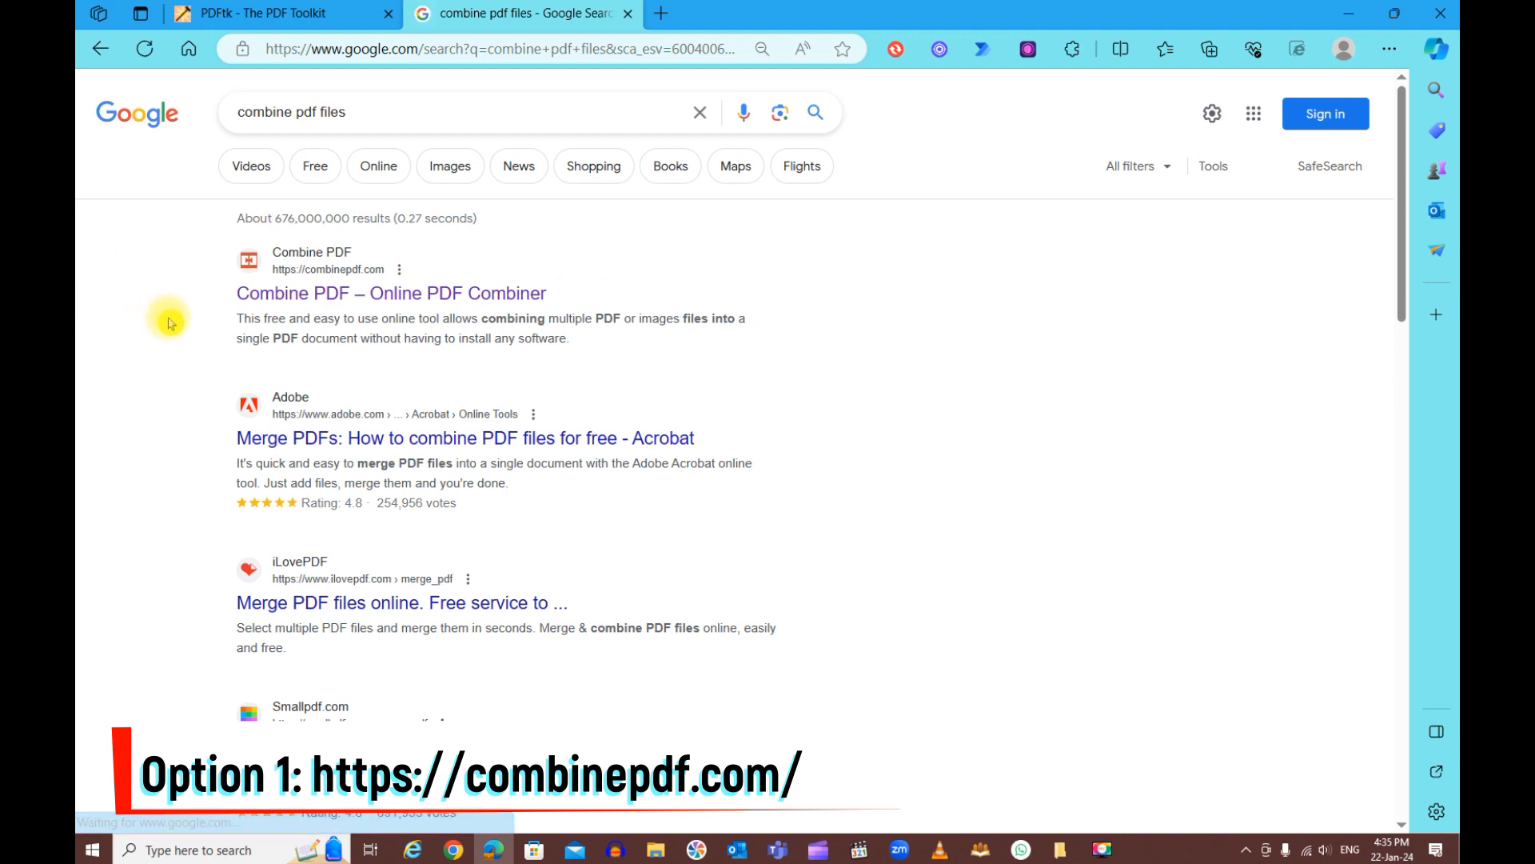
- Look over the search results and open the Combine PDF – Online PDF Combiner site
scroll(361, 332, down, 1)
scroll(362, 331, down, 5)
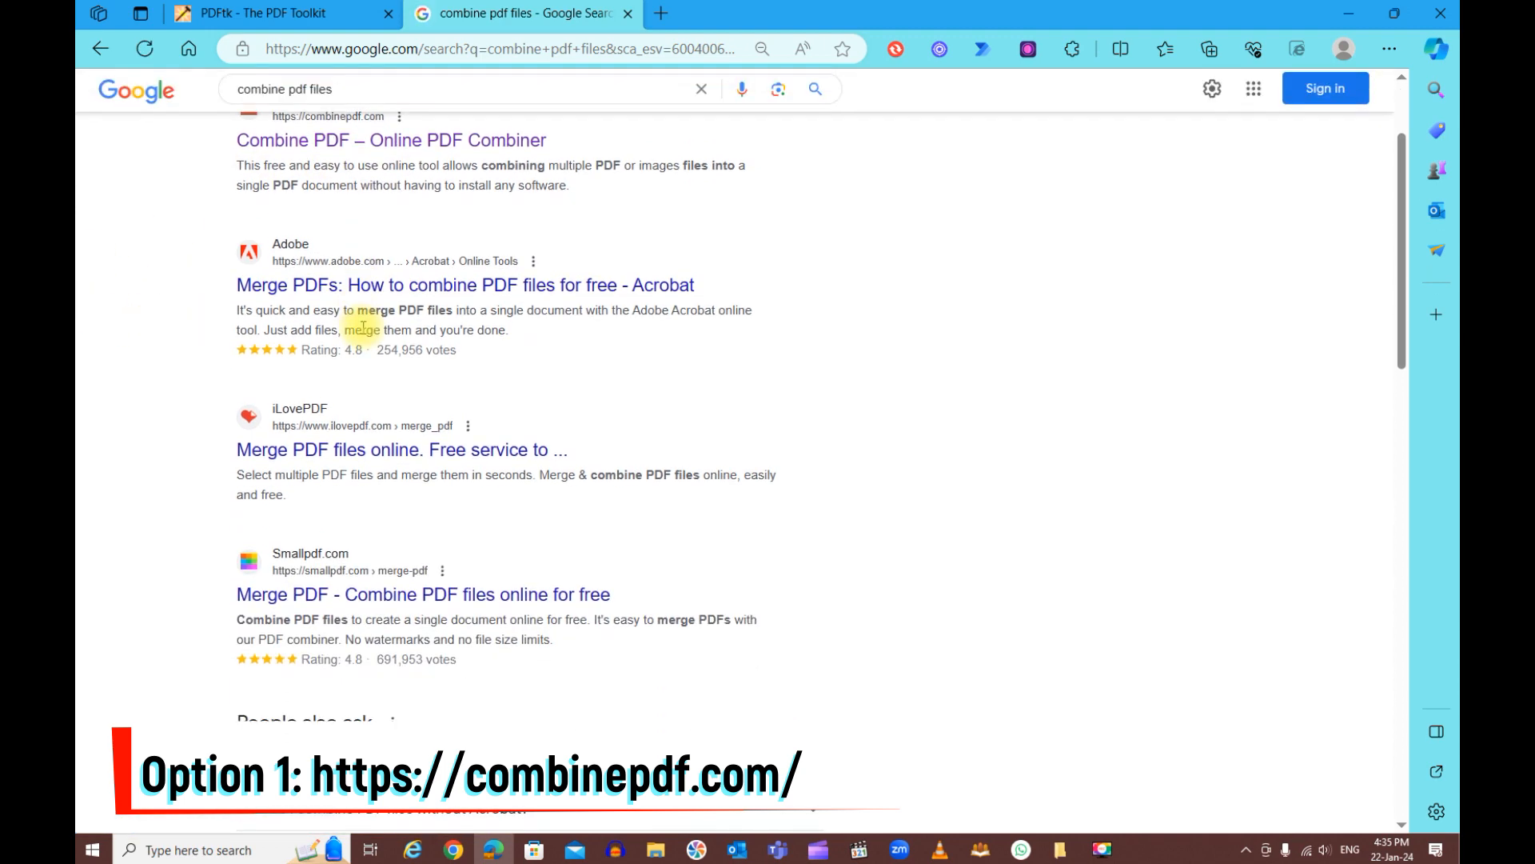
scroll(370, 320, down, 7)
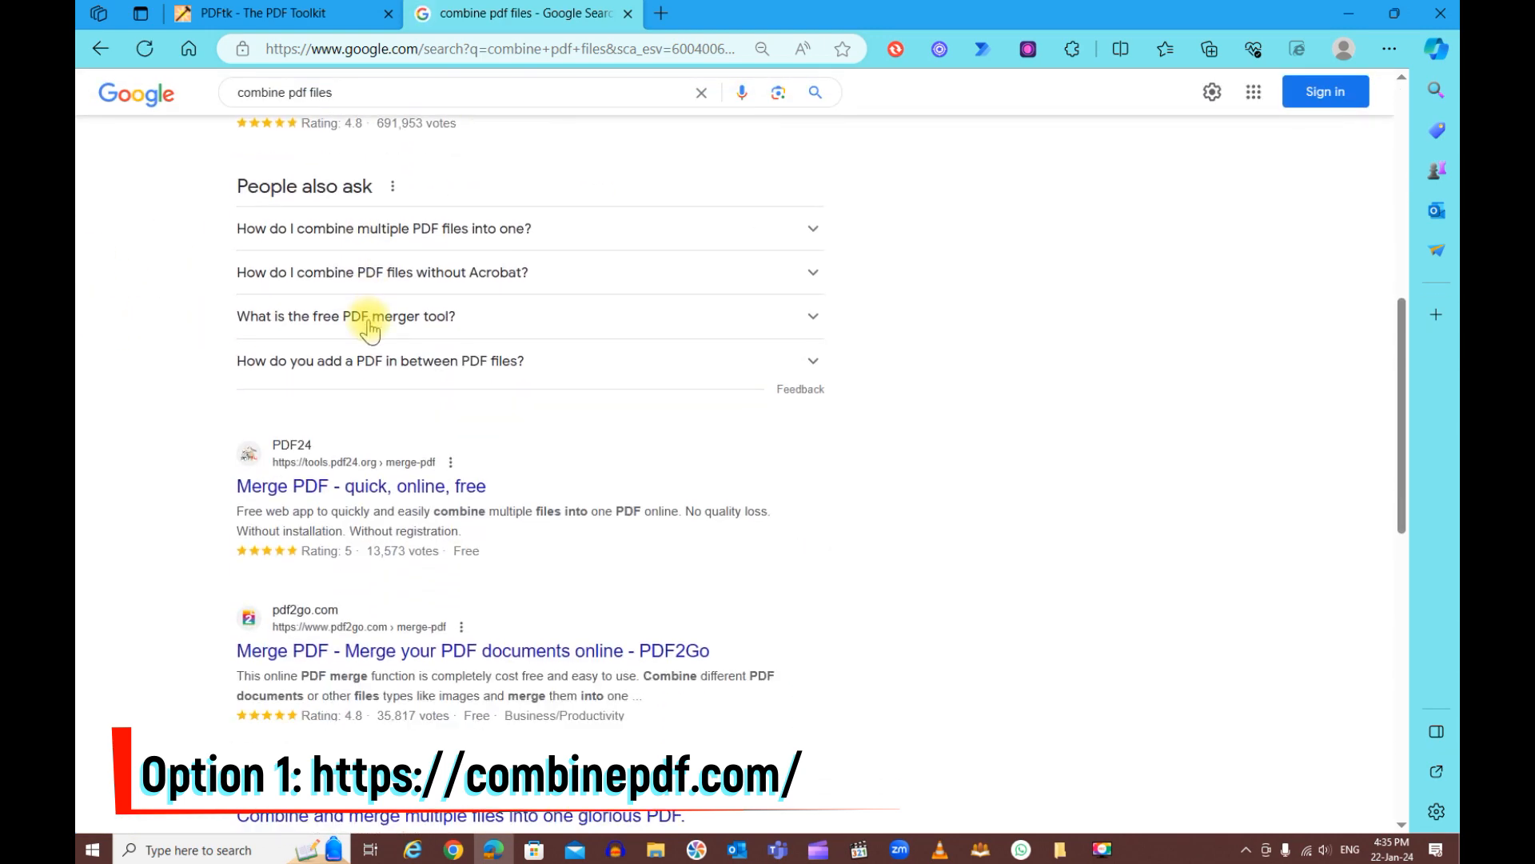
scroll(377, 352, up, 9)
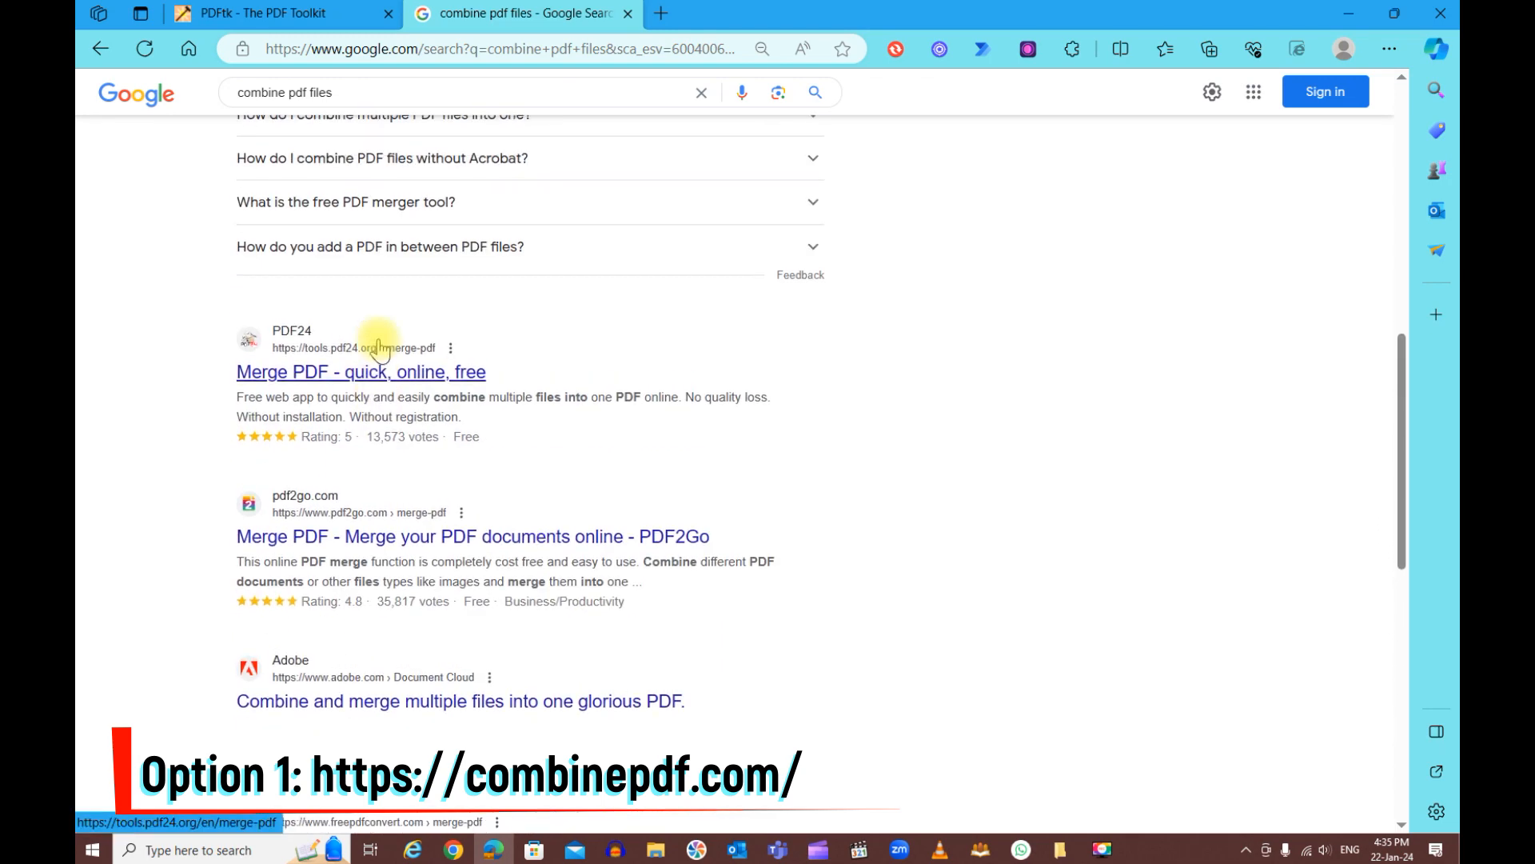
scroll(379, 348, up, 2)
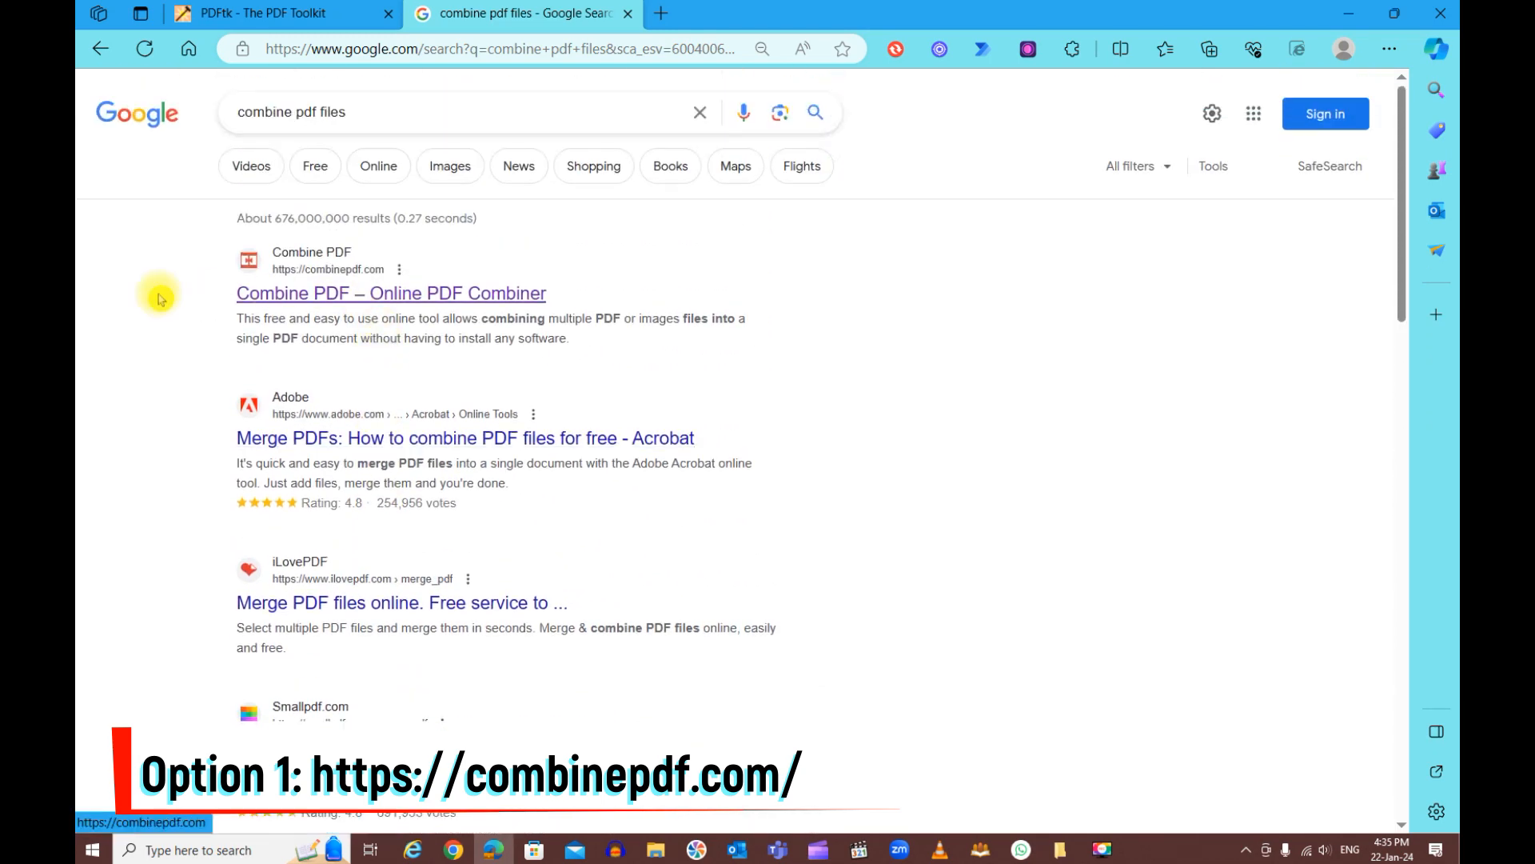
click(376, 293)
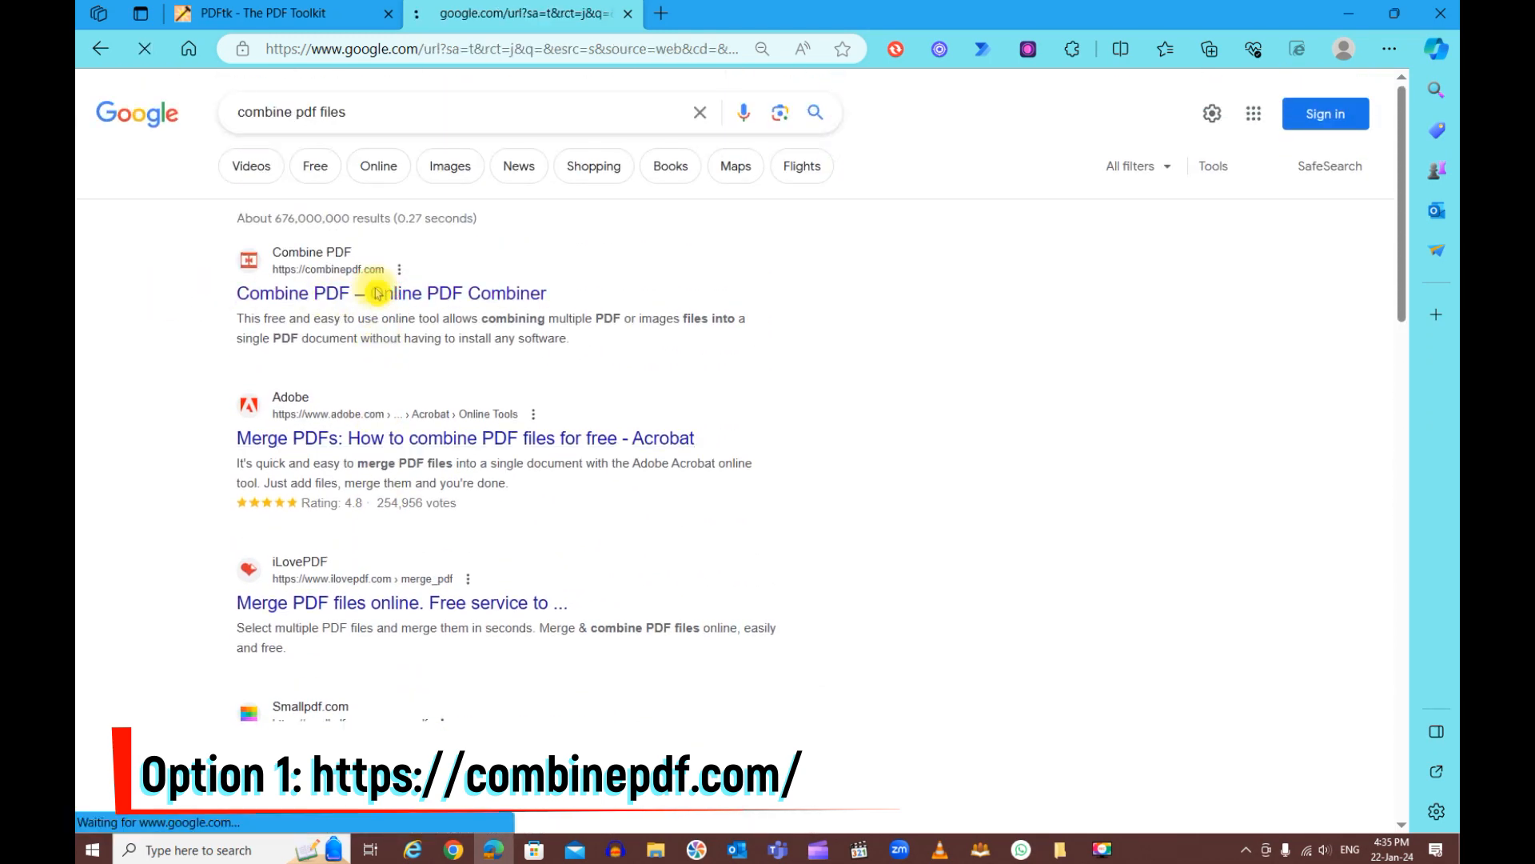
- Upload File1.pdf, File2.pdf and File3.pdf from the pdfs folder to the Combine PDF queue
scroll(400, 302, down, 4)
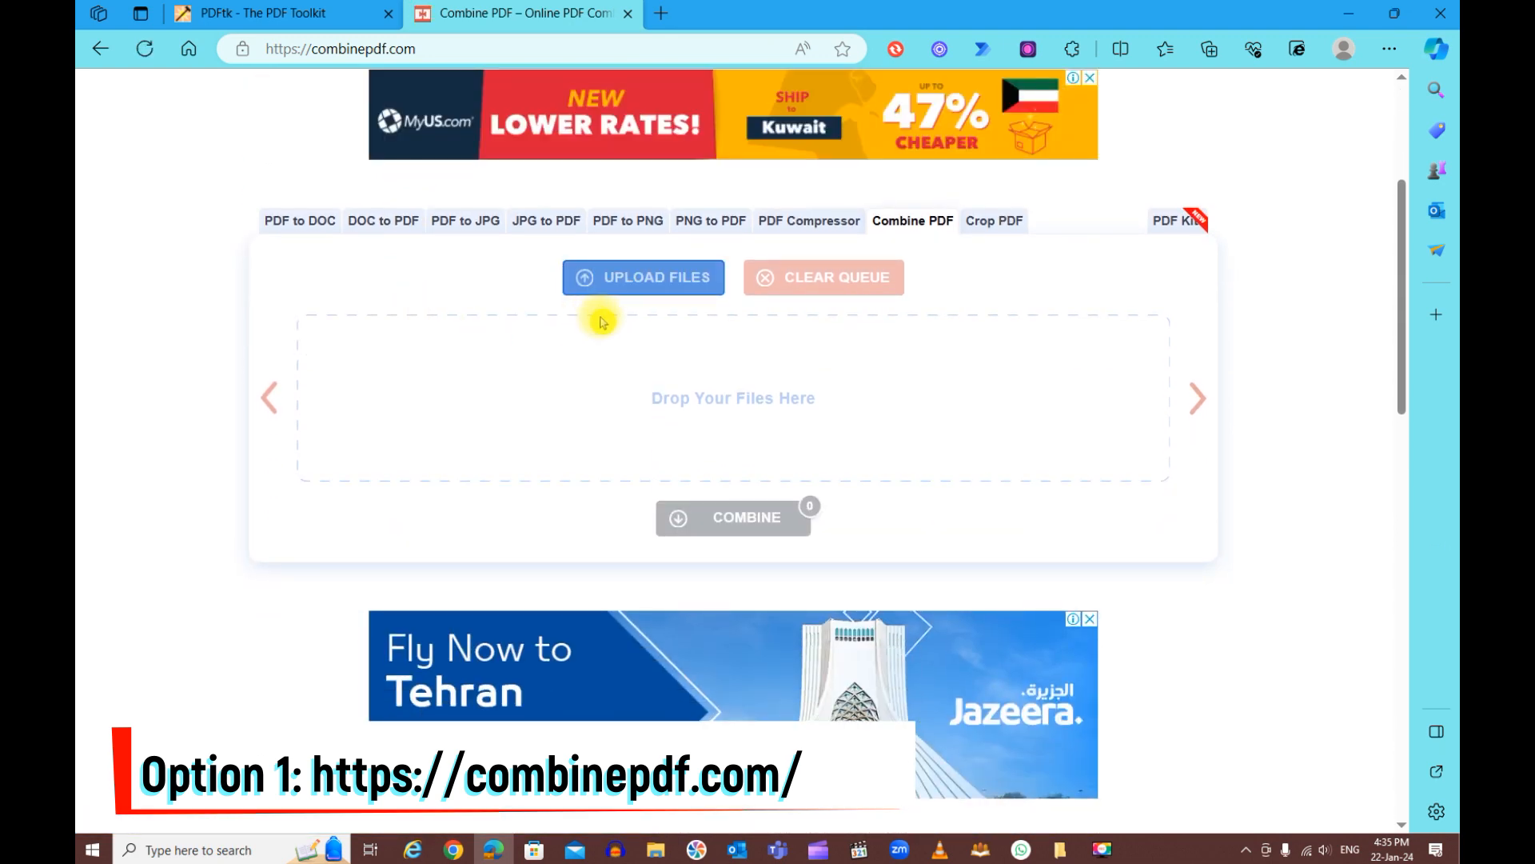
click(652, 284)
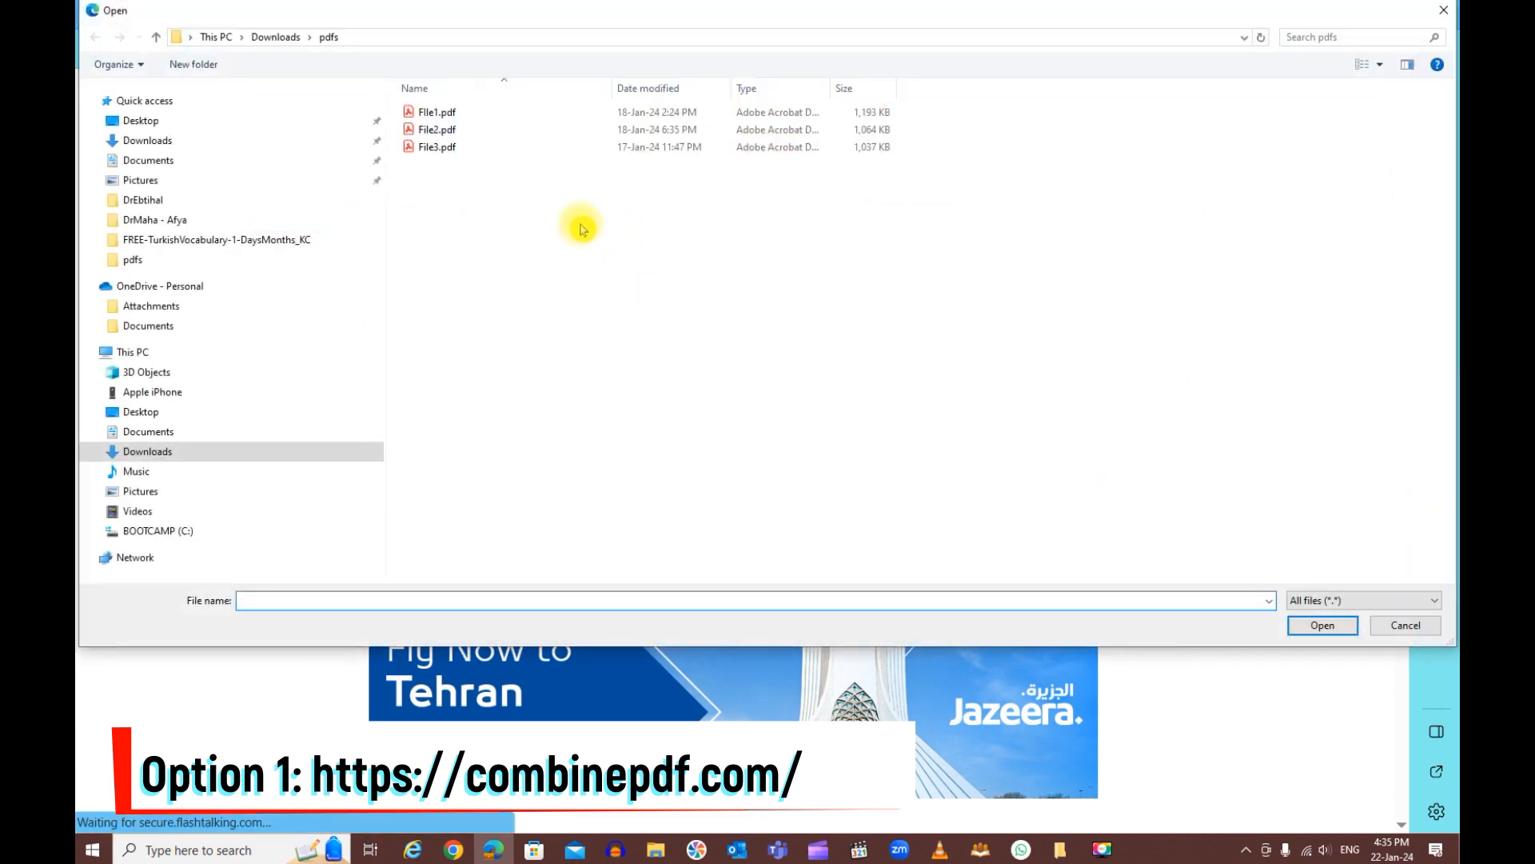
drag(572, 268, 408, 100)
click(1322, 624)
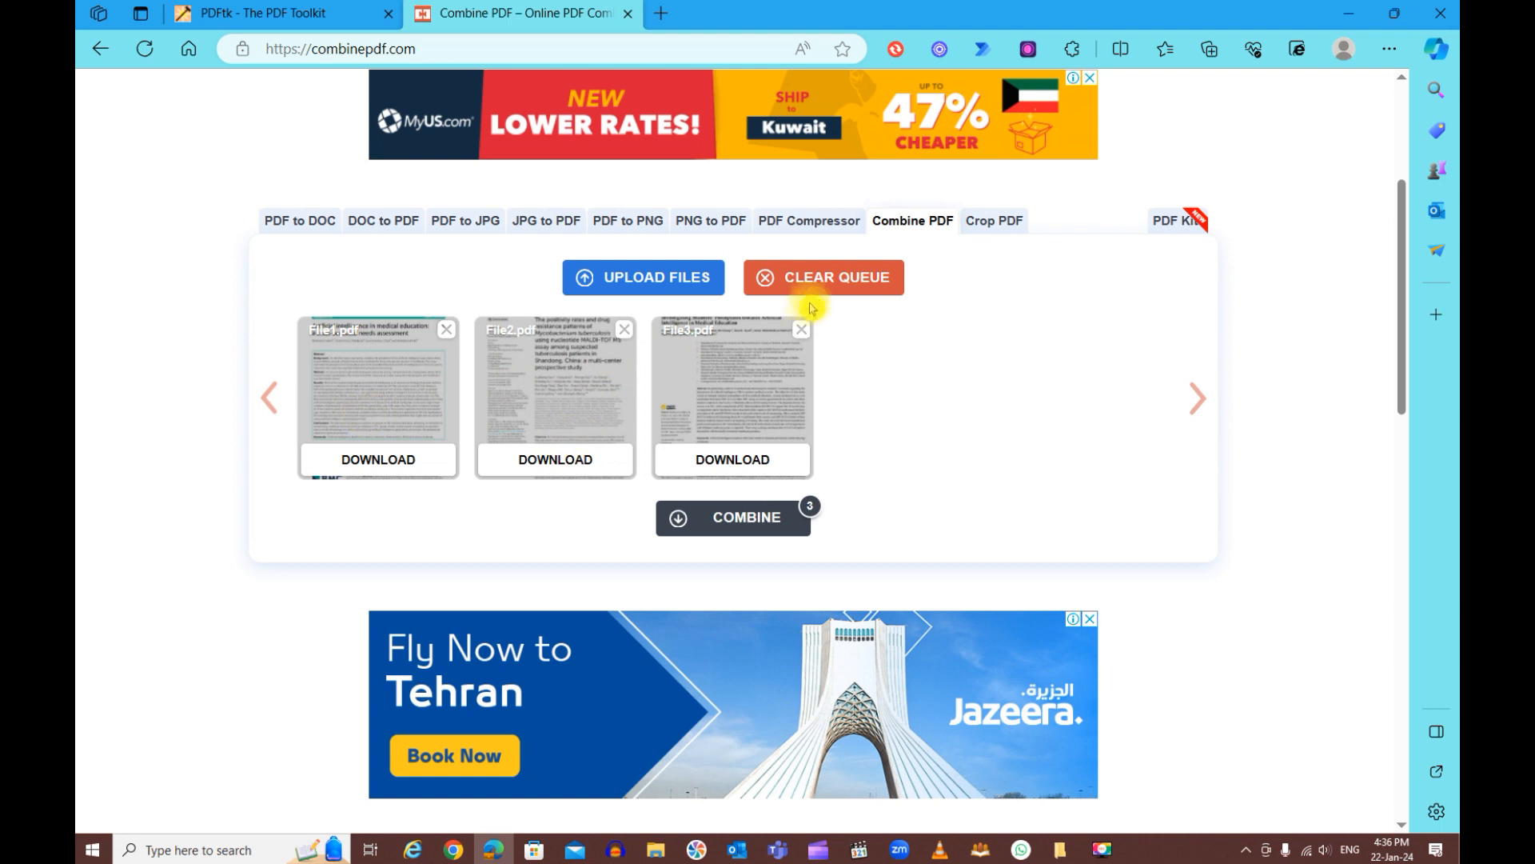
- Reorder the queued files to File1.pdf, File3.pdf, File2.pdf and combine them into one PDF
drag(408, 398, 730, 367)
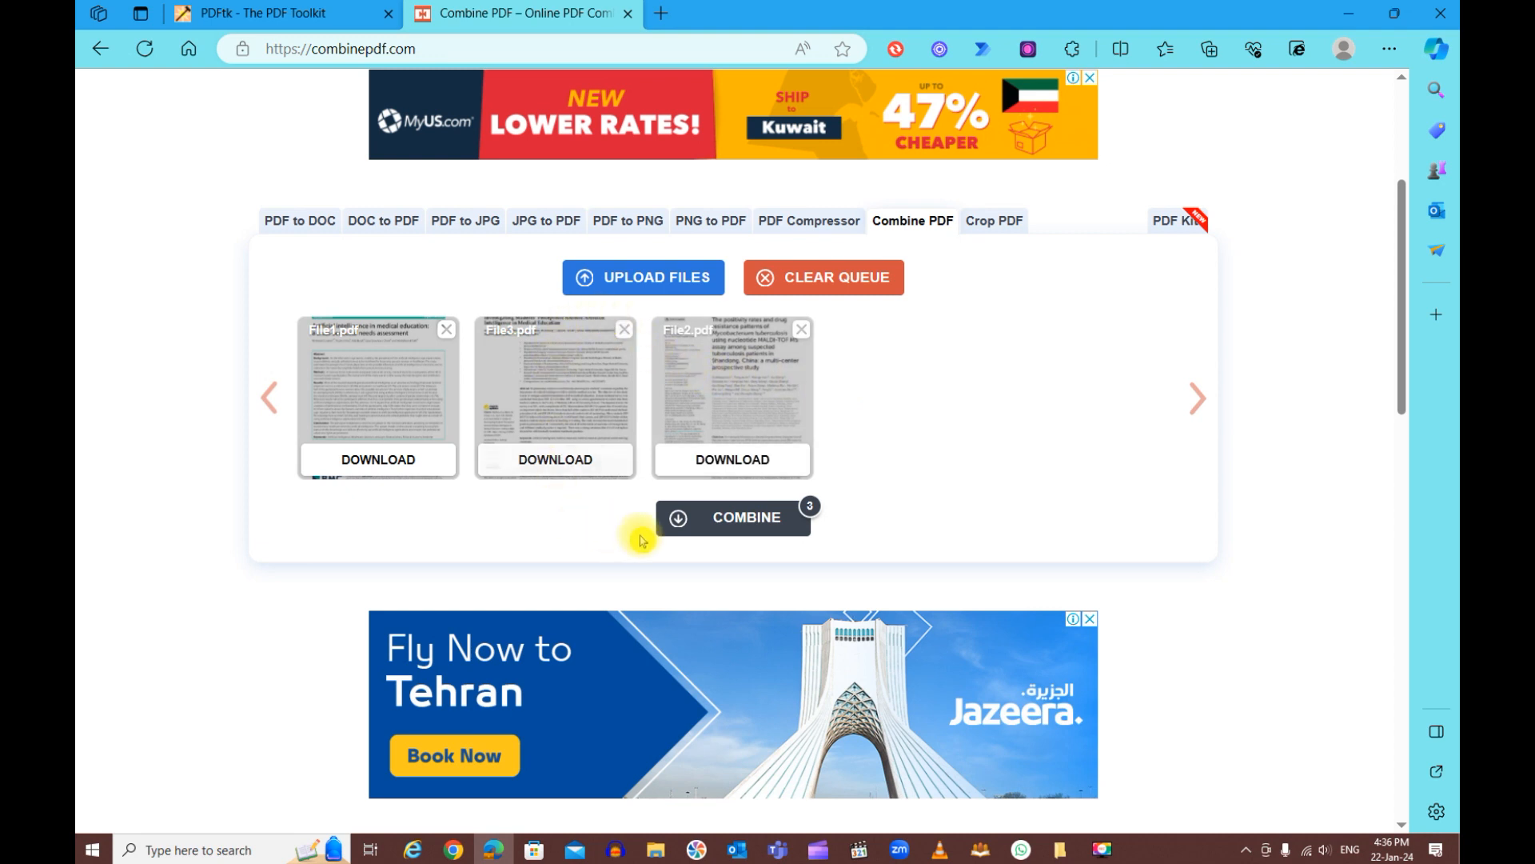
click(736, 534)
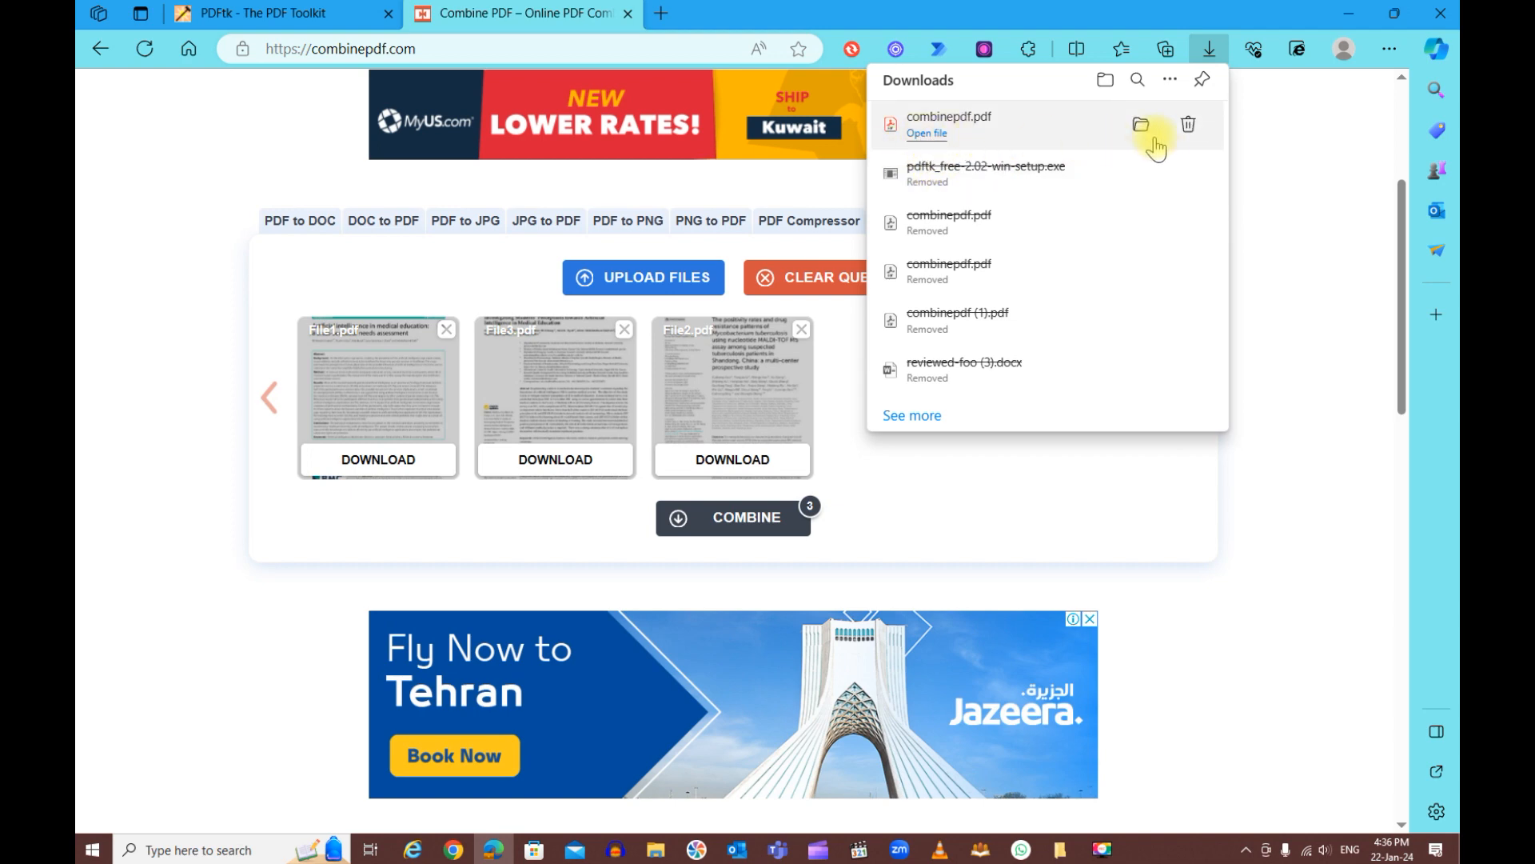
- Open the downloaded combinepdf.pdf from its folder and page through it to check the order of the merged articles
click(1143, 127)
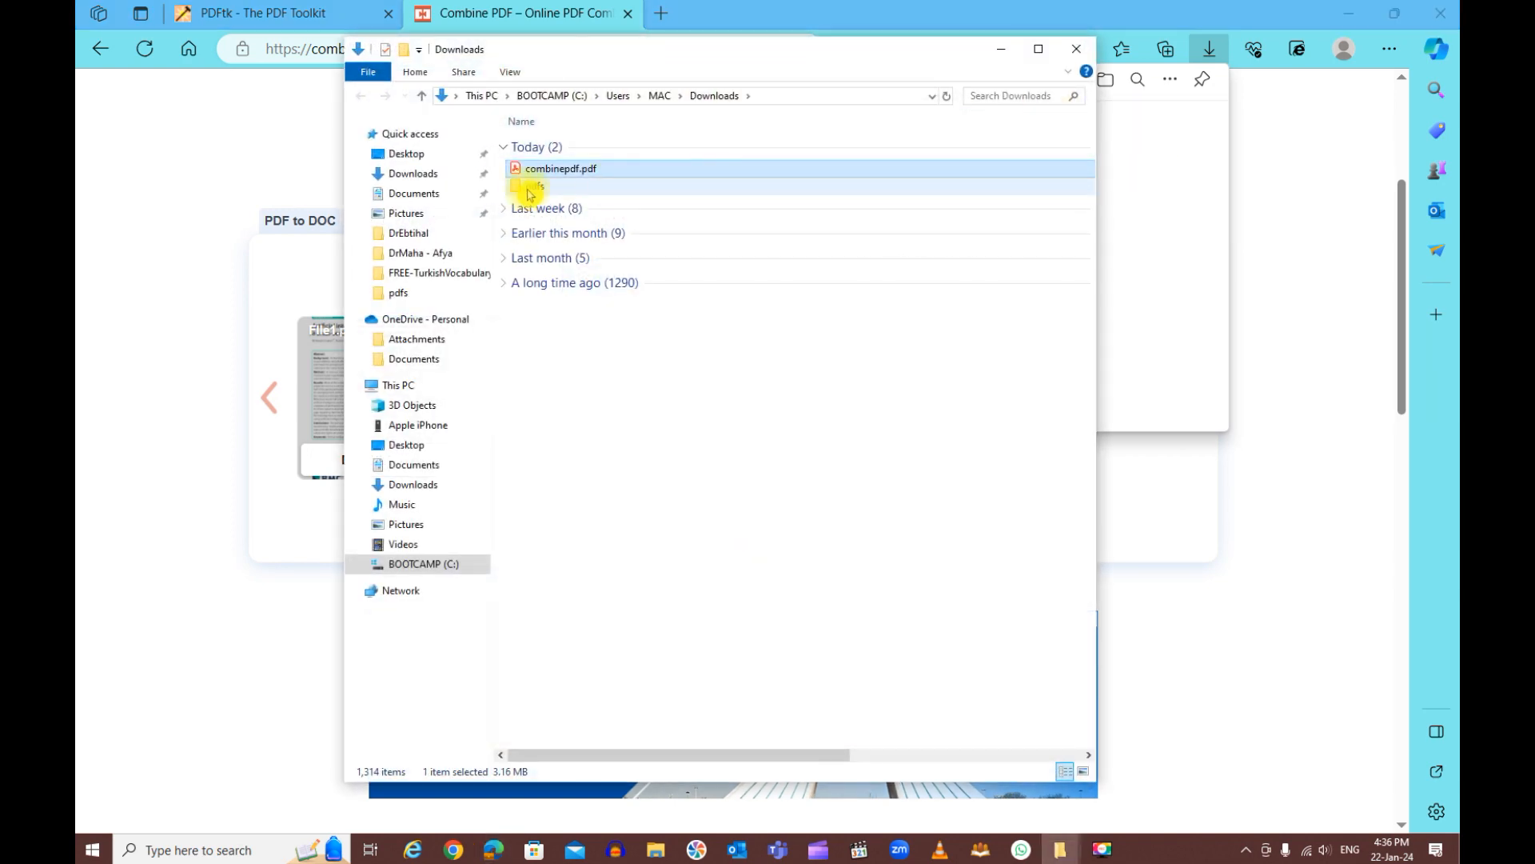
double_click(574, 169)
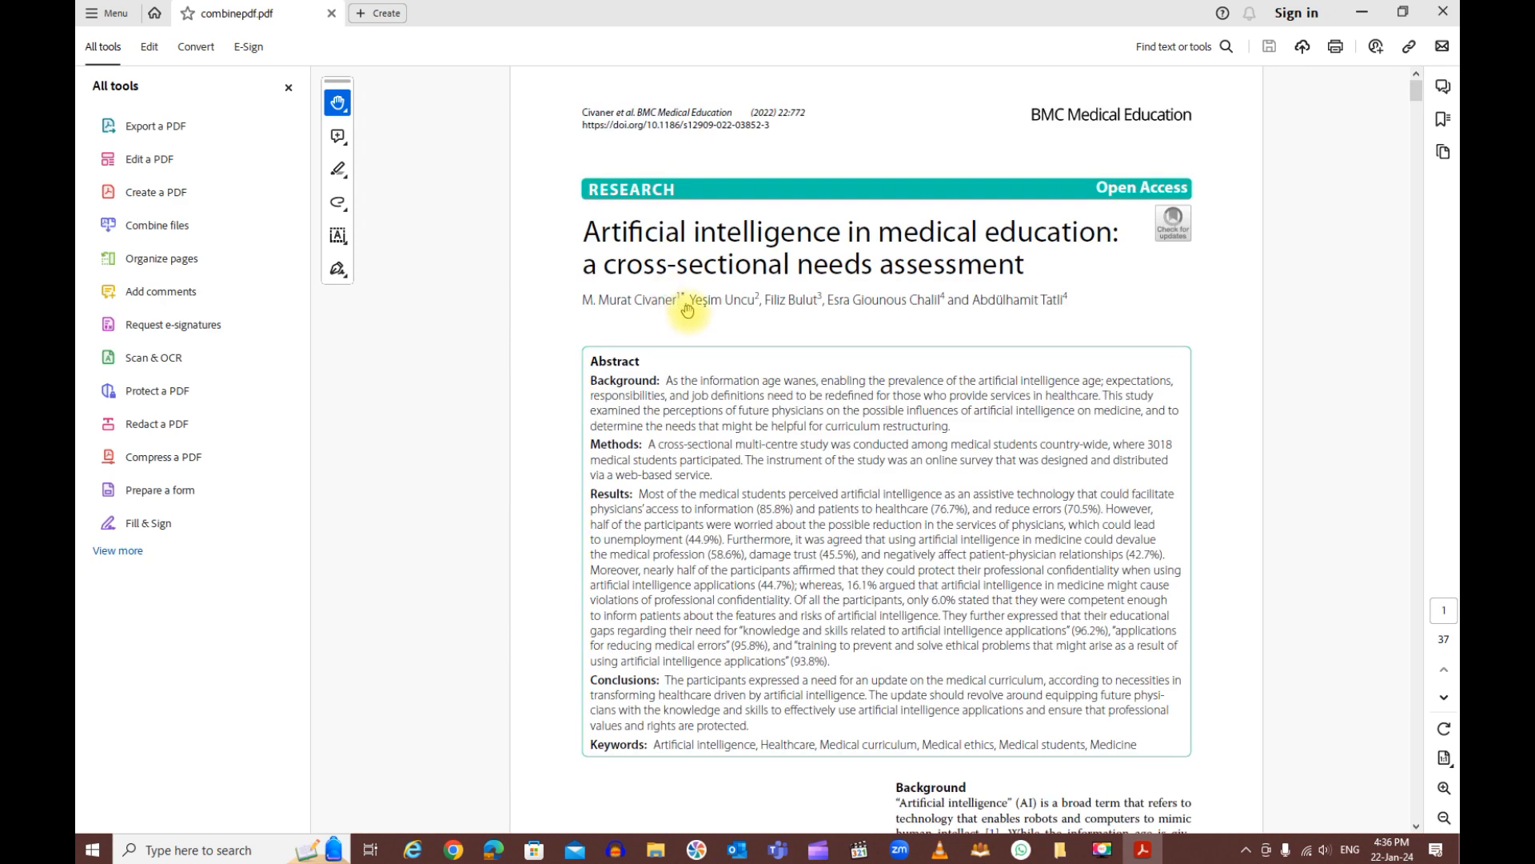
scroll(722, 314, down, 2)
key(Page_Down)
key(Page_Down)
key(Page_Down)
key(Page_Down)
key(Page_Down)
key(Page_Down)
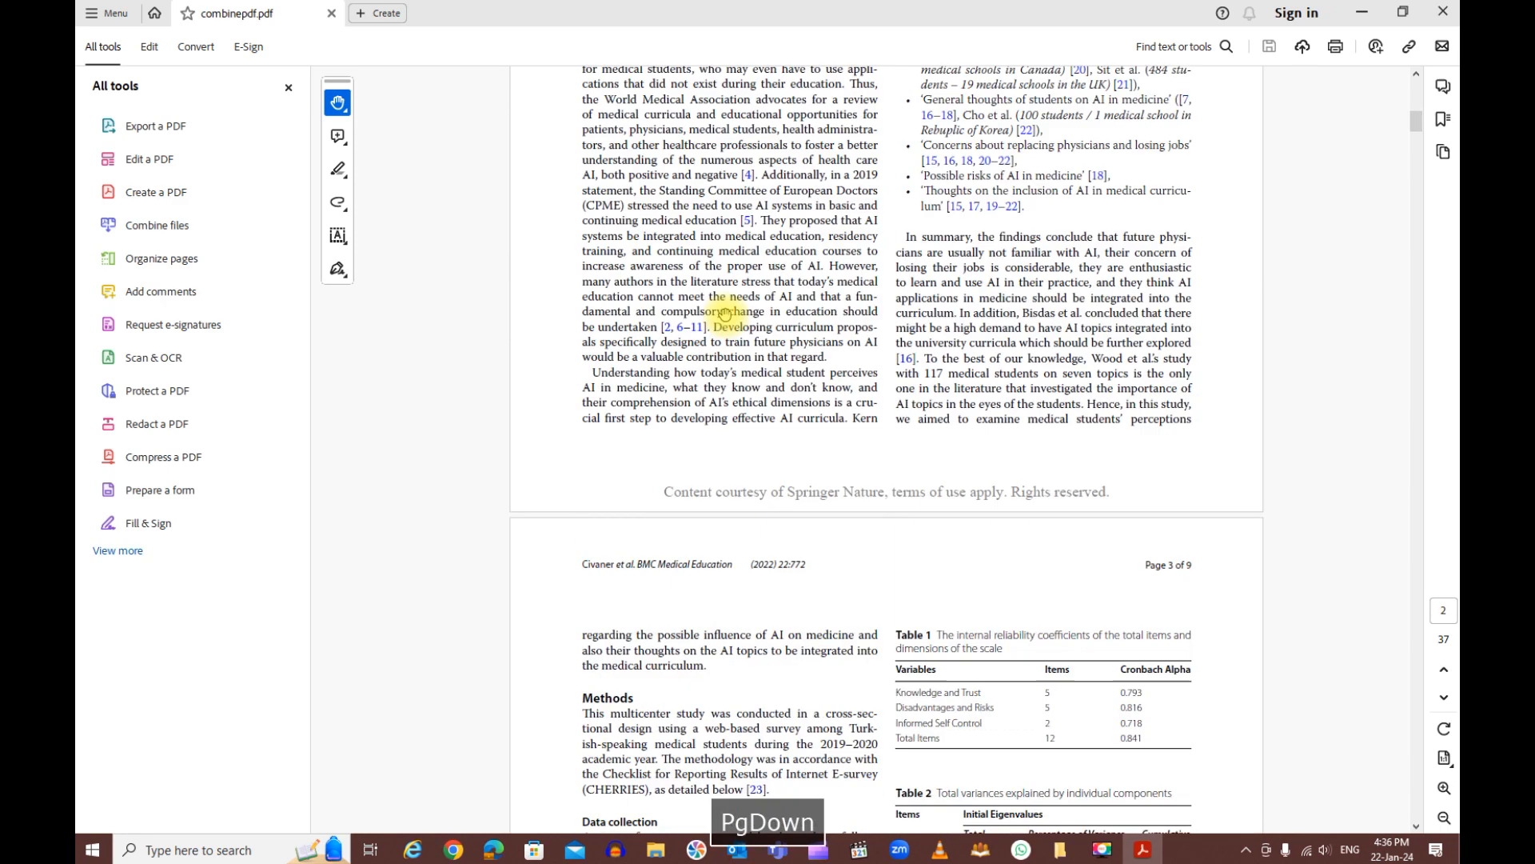
key(Page_Down)
key(Page_Down)
key(Page_Down)
key(Page_Down)
key(Page_Down)
key(Page_Down)
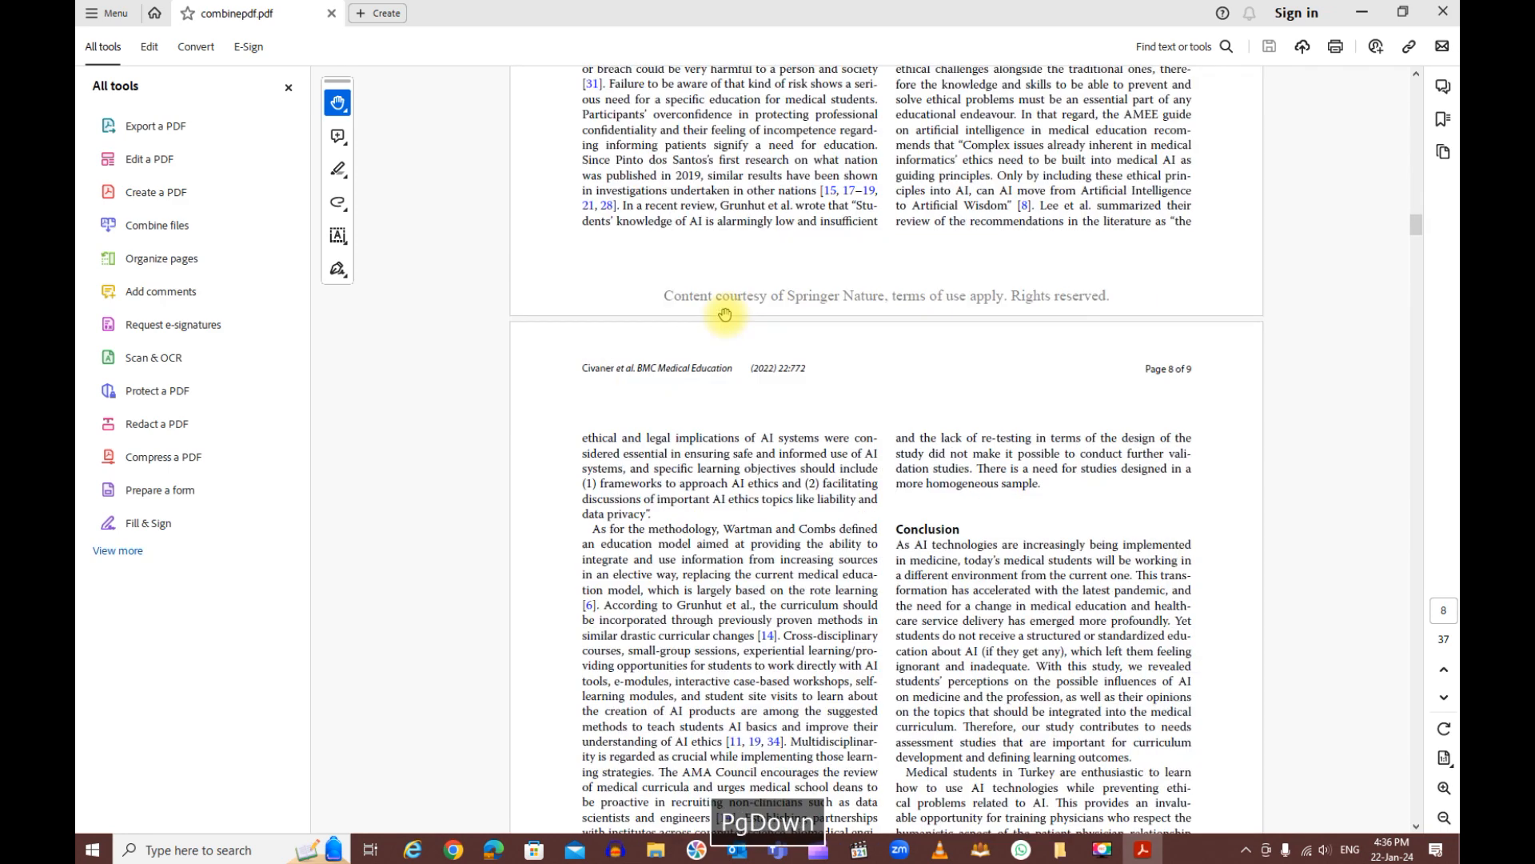
key(Page_Down)
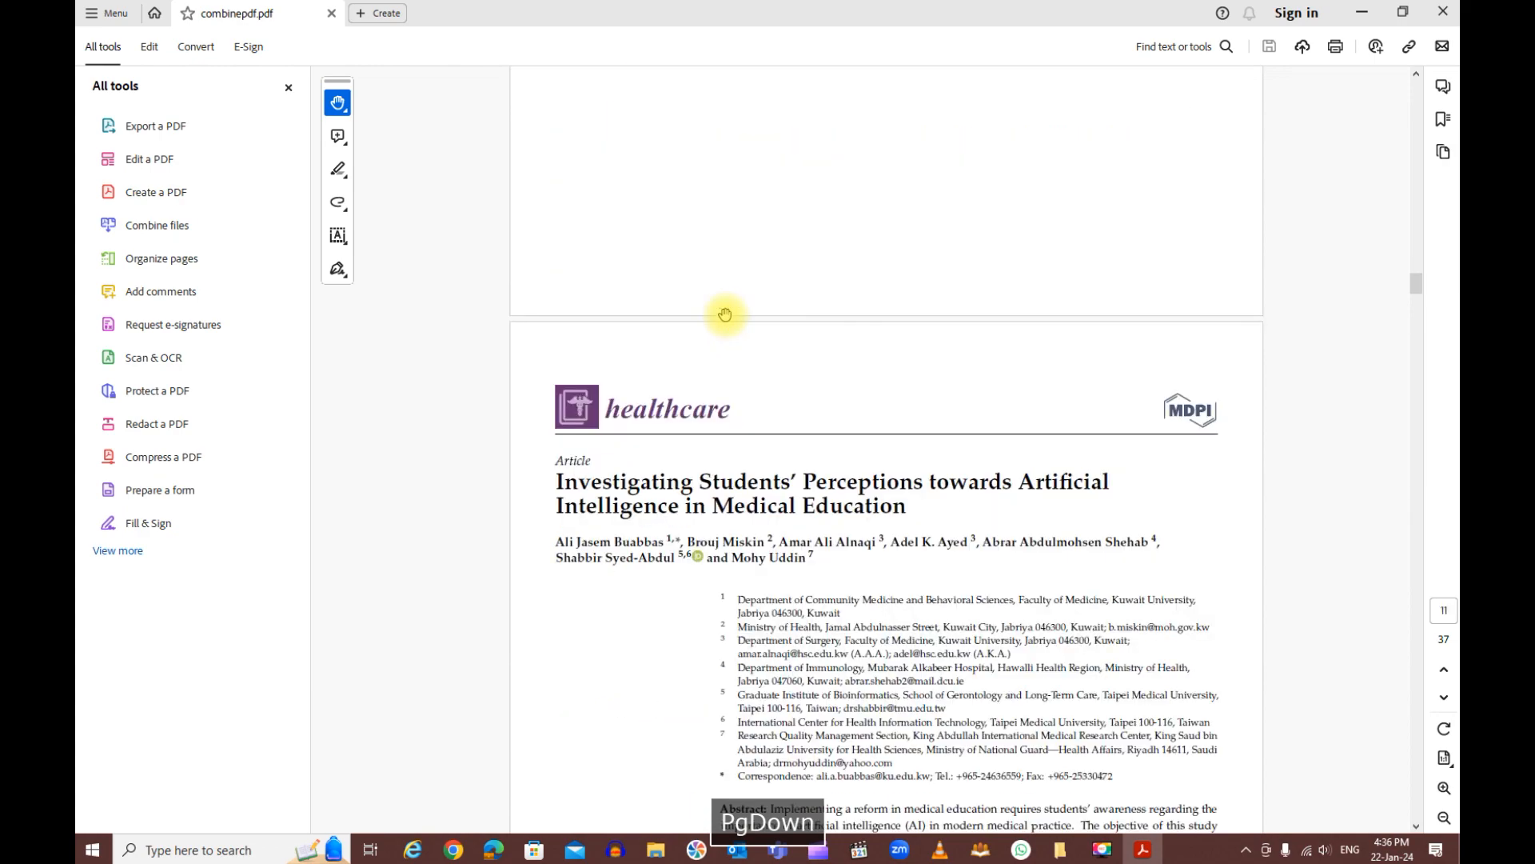
key(Page_Down)
key(Page_Down)
key(Page_Down)
key(Page_Down)
key(Page_Down)
key(Page_Down)
key(Page_Down)
key(Page_Down)
key(Page_Down)
key(Page_Down)
key(Page_Down)
key(Page_Down)
key(Page_Down)
key(Page_Down)
key(Page_Down)
key(Page_Down)
key(Page_Down)
key(Page_Down)
key(Page_Down)
key(Page_Down)
key(Page_Down)
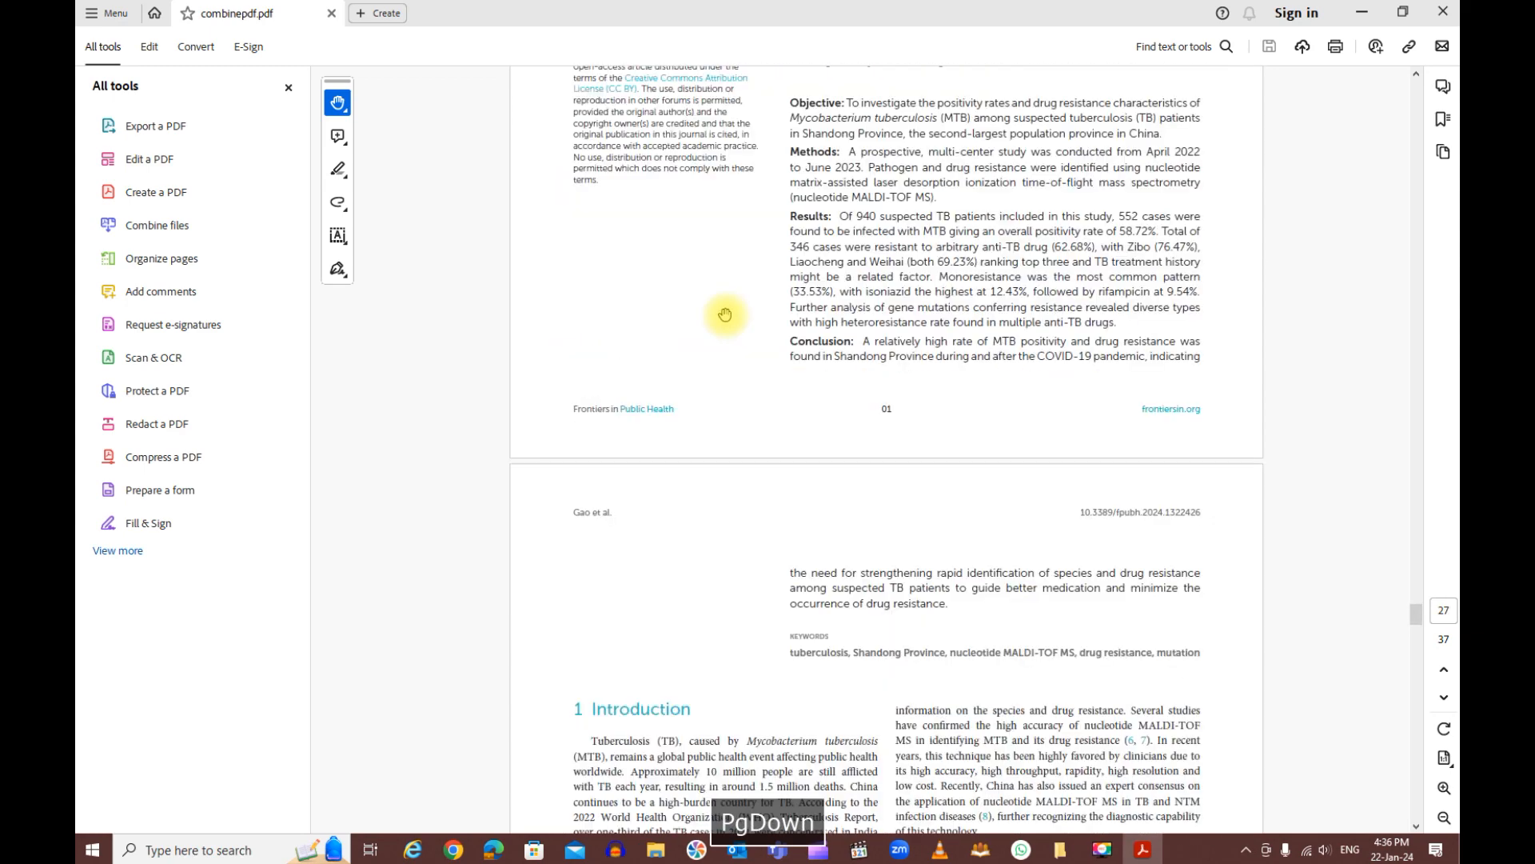
key(Page_Up)
key(Page_Up)
key(Page_Up)
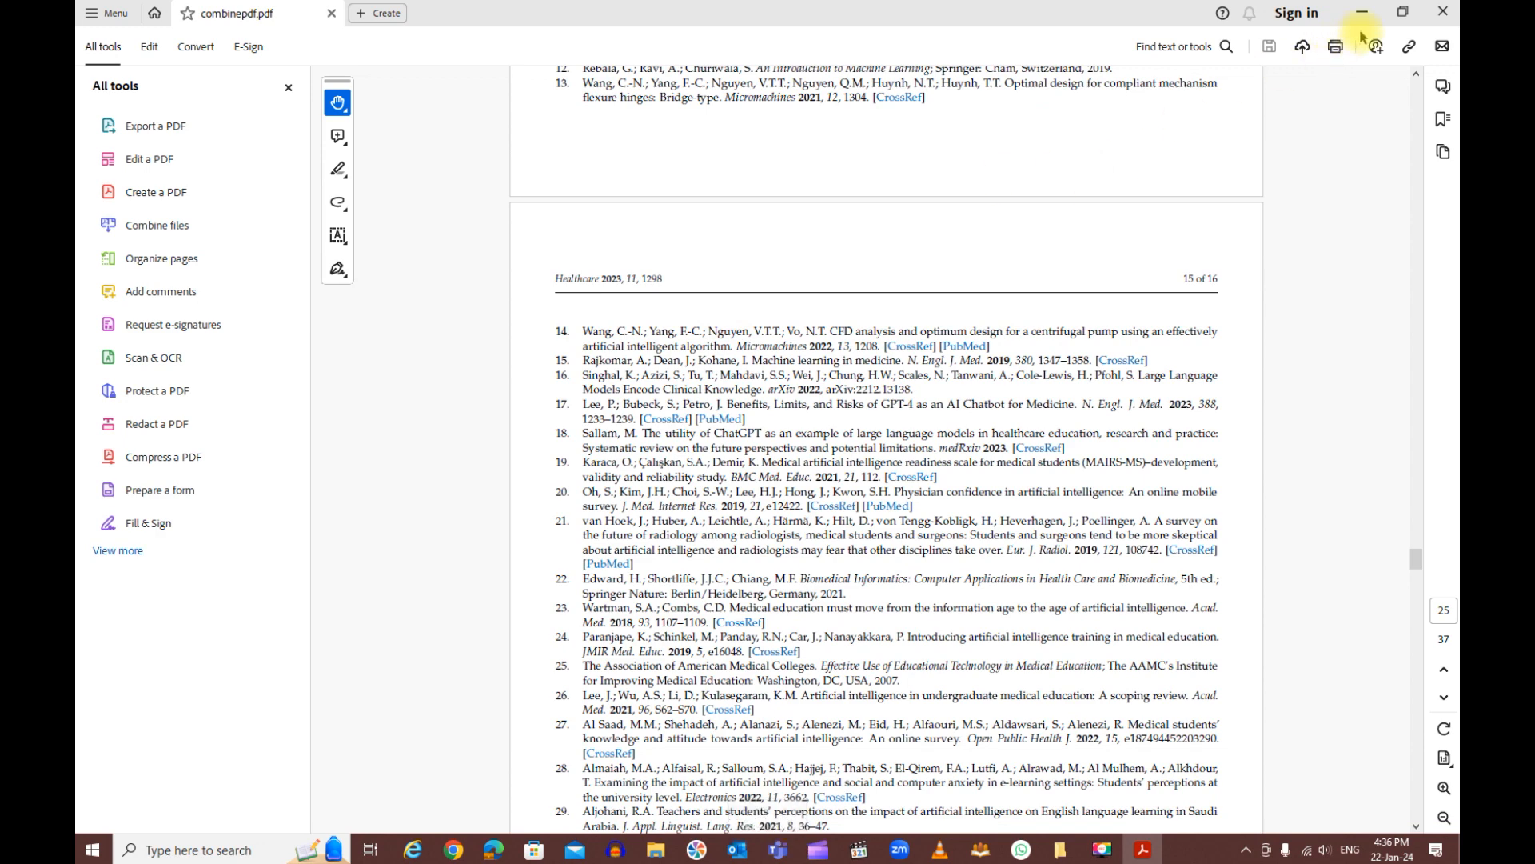
- Close the combined PDF, the Downloads folder window and the Combine PDF page, returning to the PDFtk page
click(1440, 12)
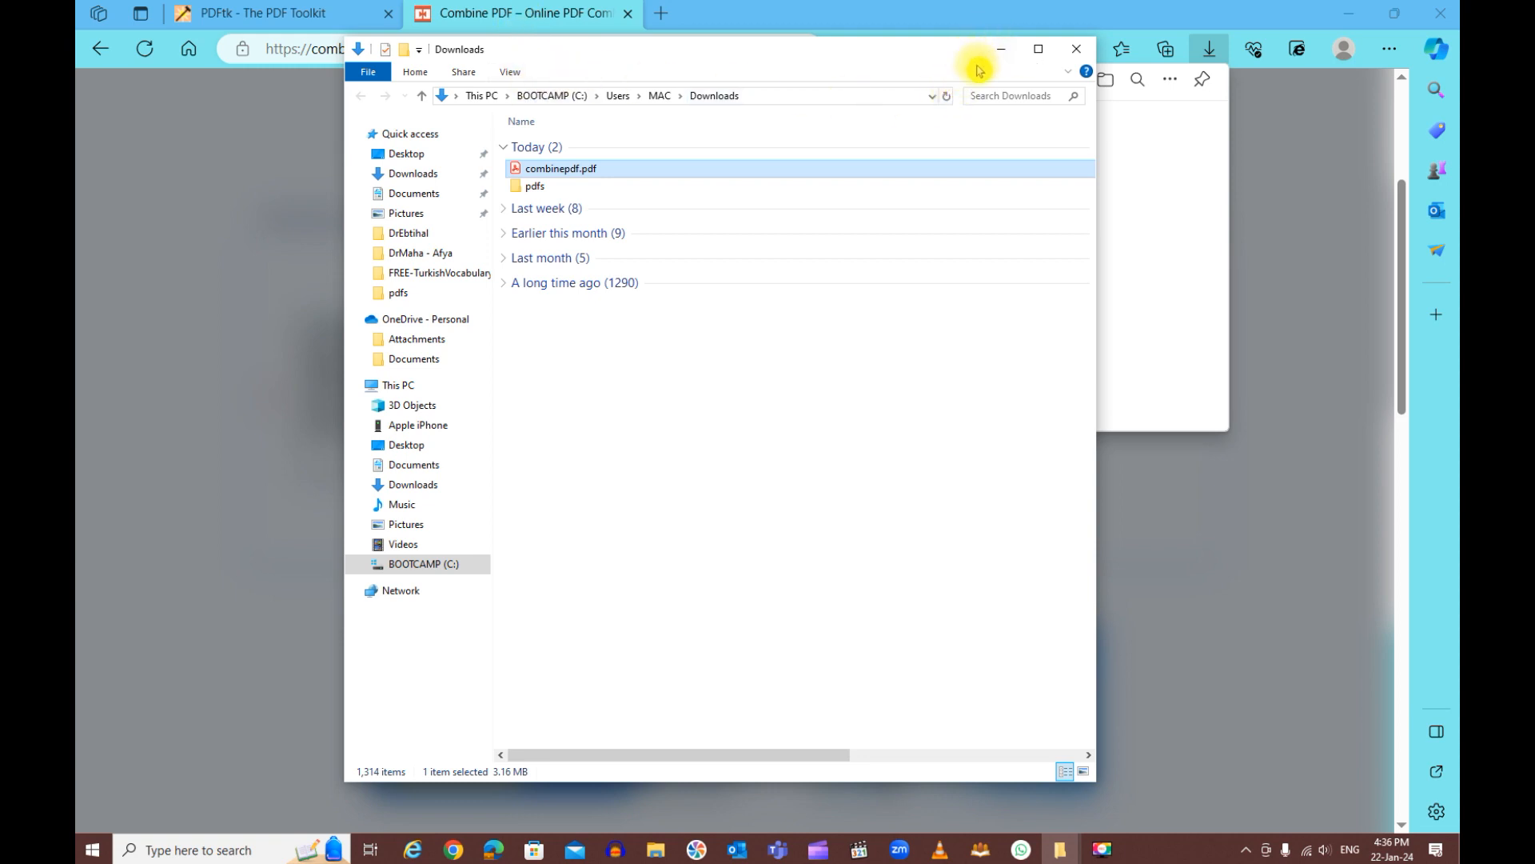
click(1076, 49)
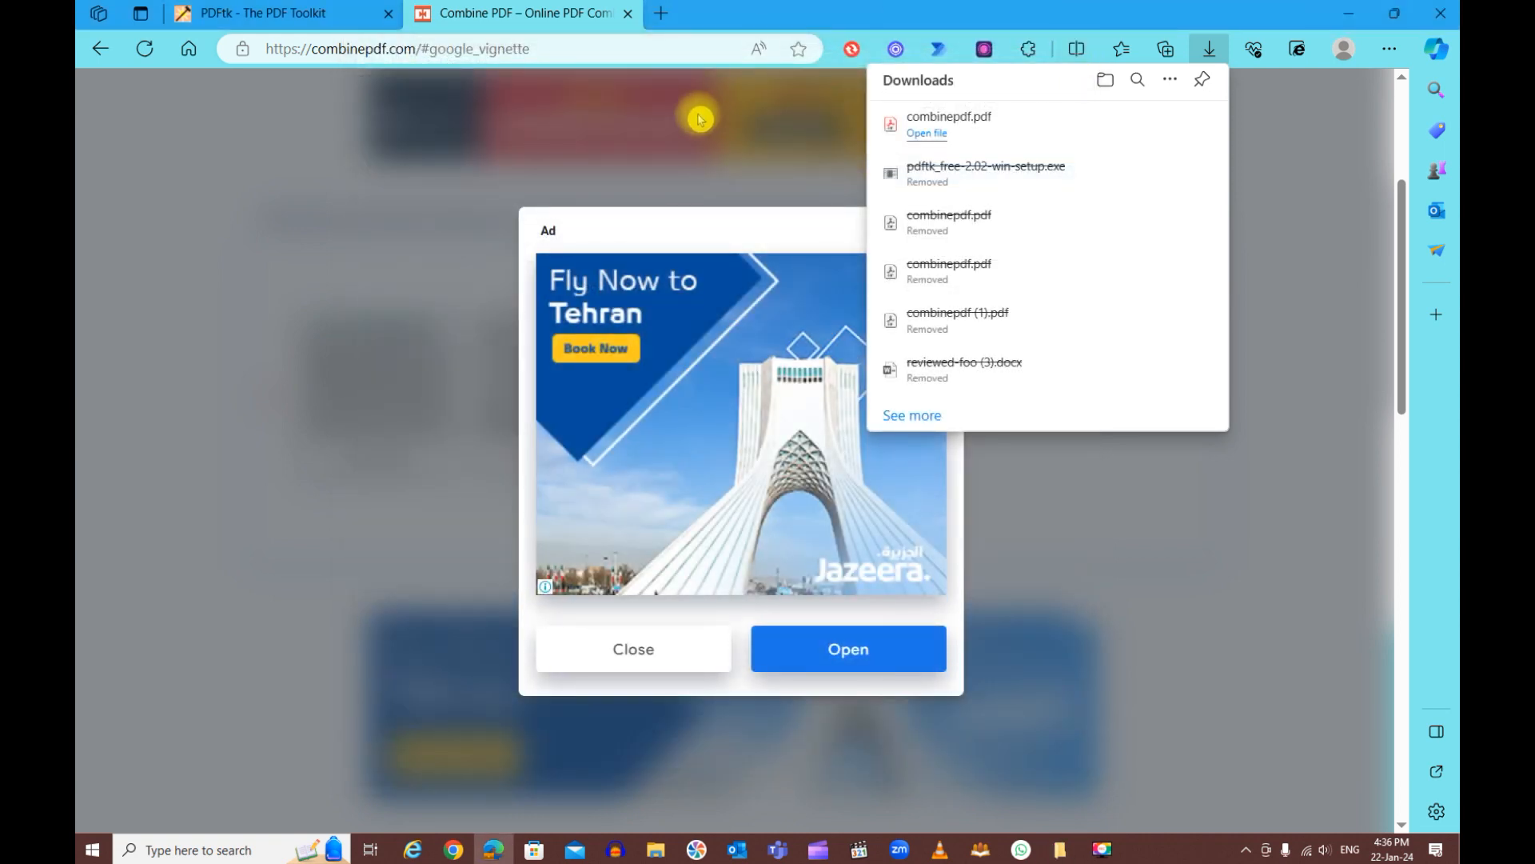
click(628, 12)
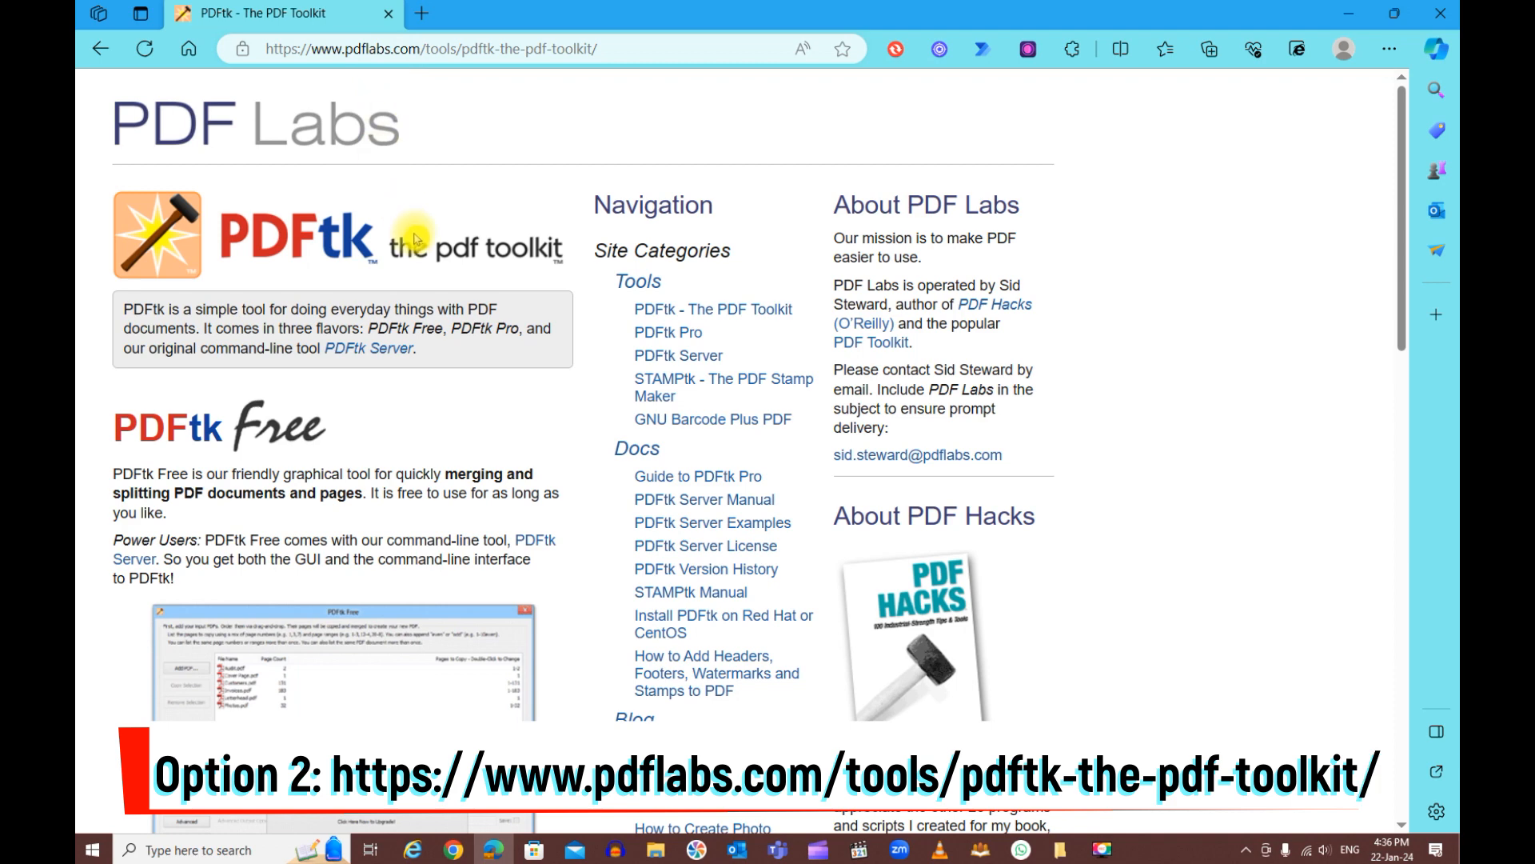
- Examine the PDFtk page for the features of PDFtk Free and PDFtk Pro and the Pro version's price
scroll(417, 238, down, 4)
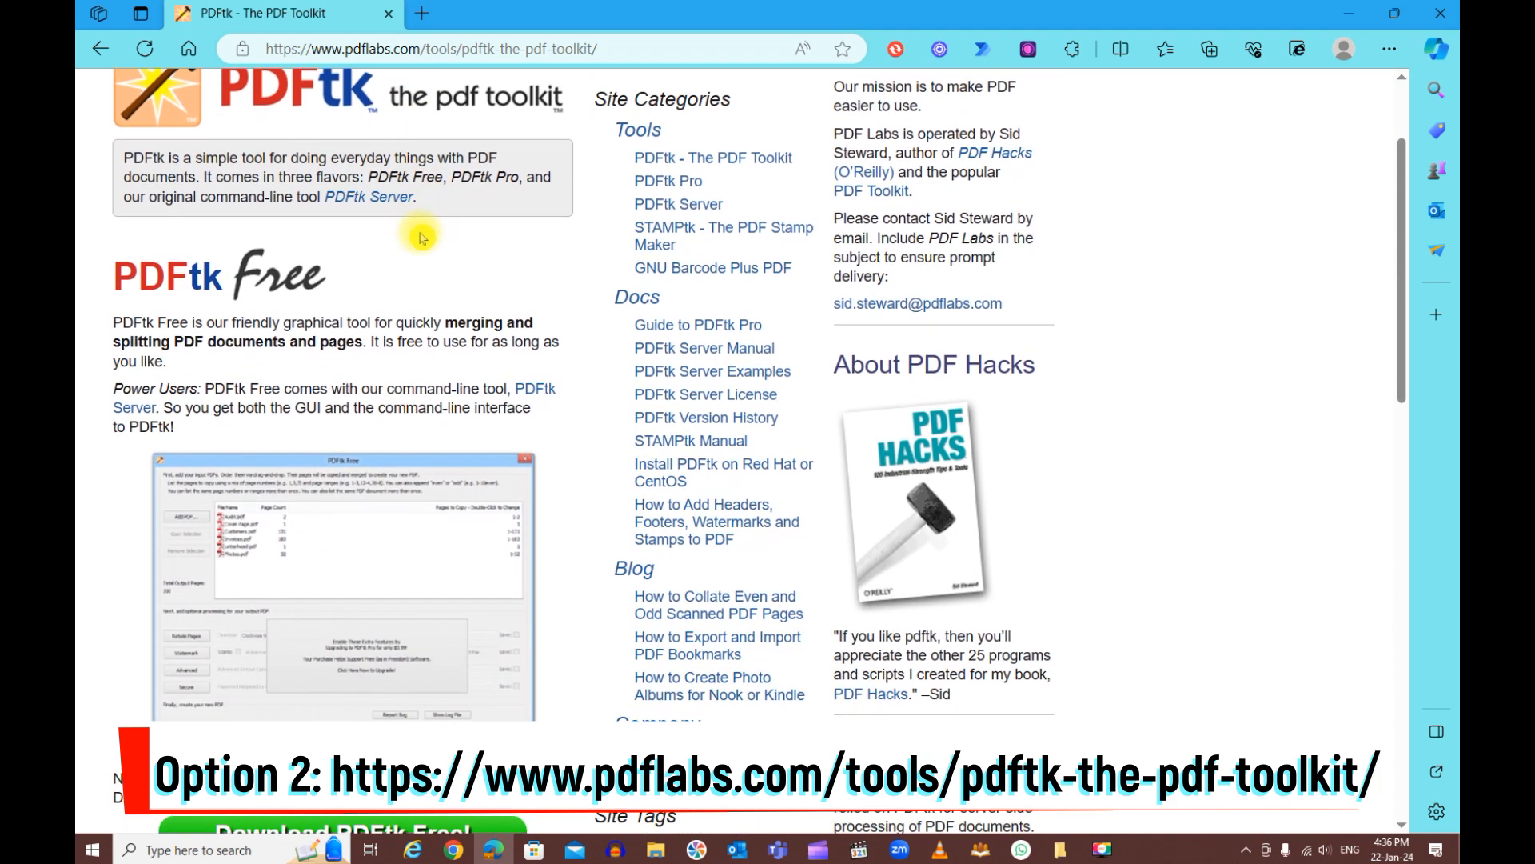
scroll(415, 230, down, 5)
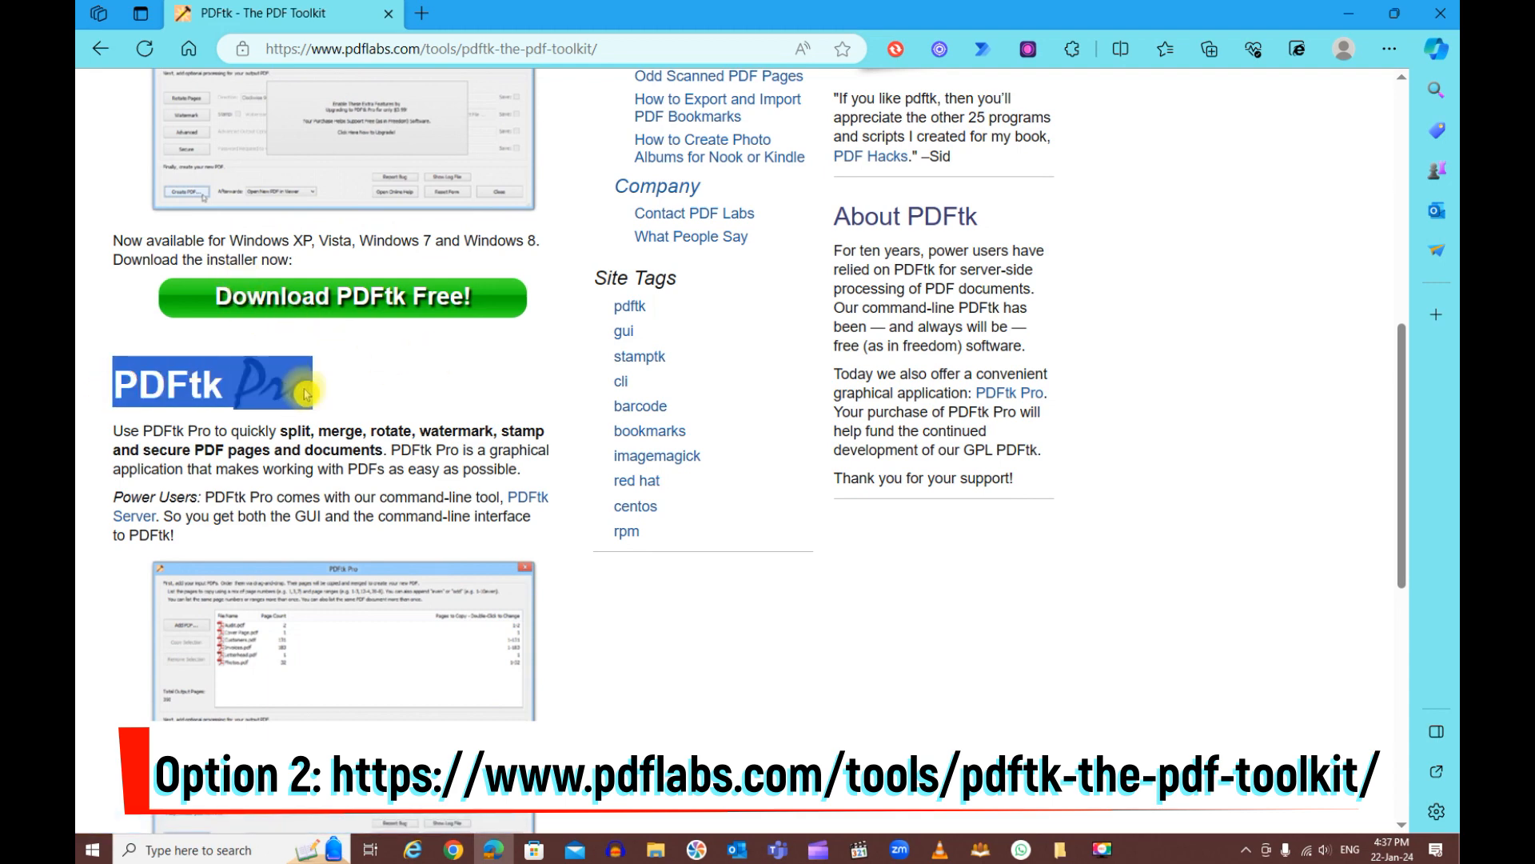
scroll(408, 392, down, 4)
scroll(412, 400, down, 1)
drag(396, 434, 308, 434)
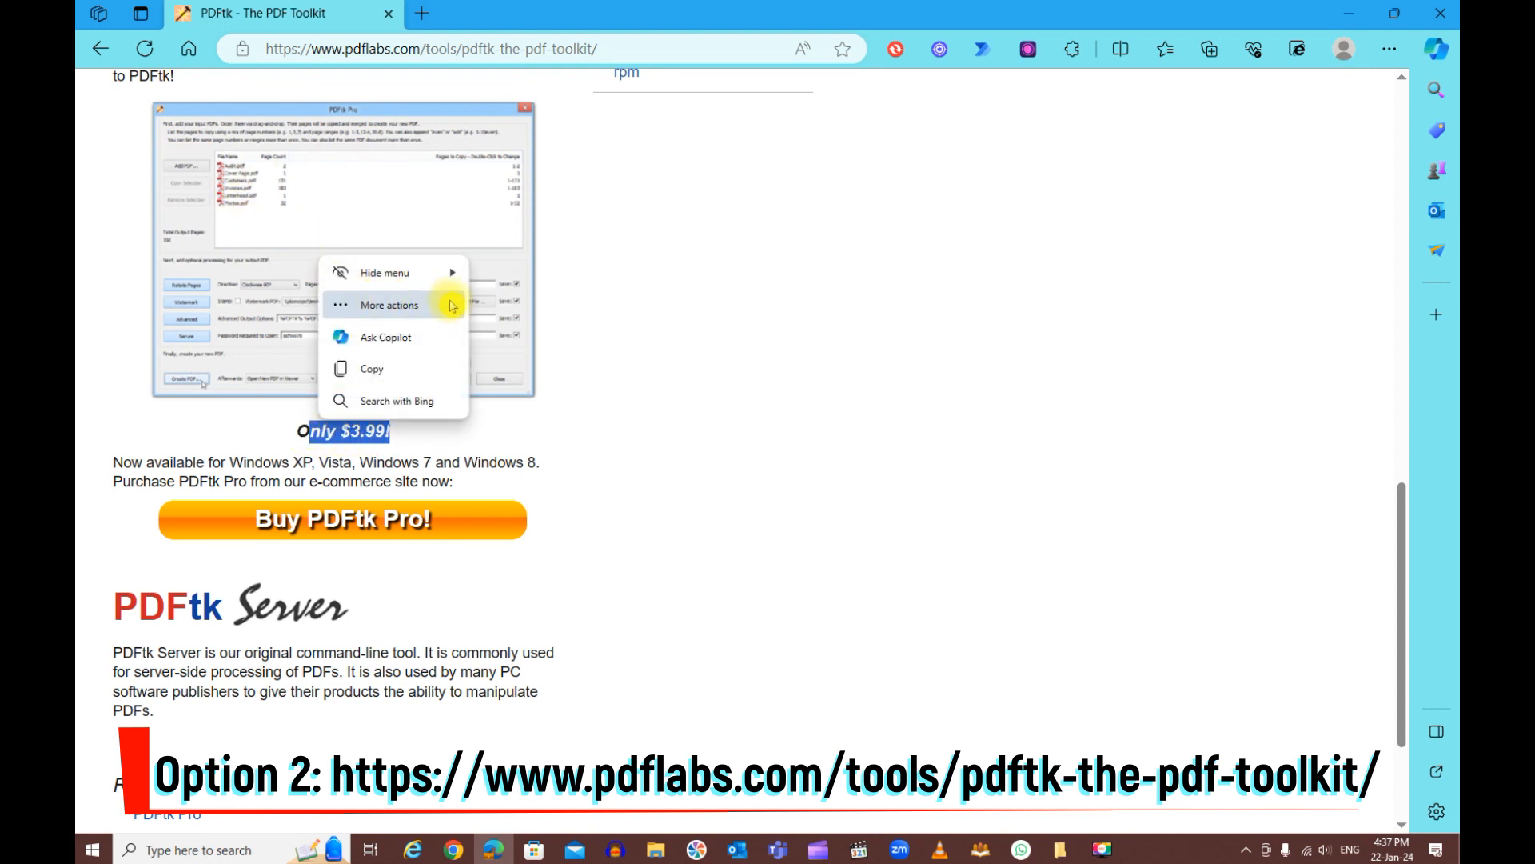
click(634, 328)
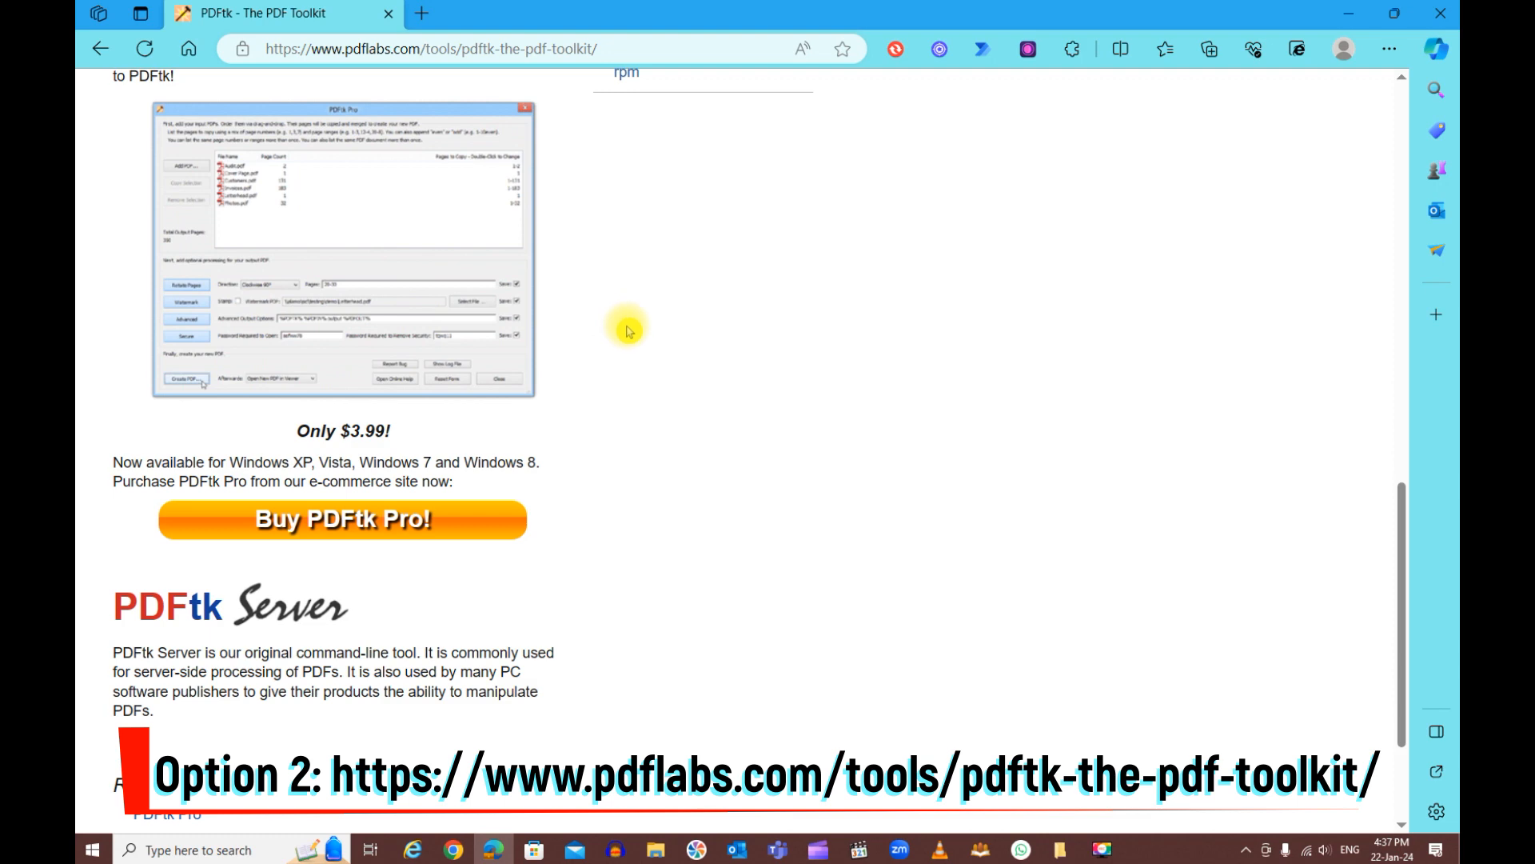
scroll(560, 345, up, 6)
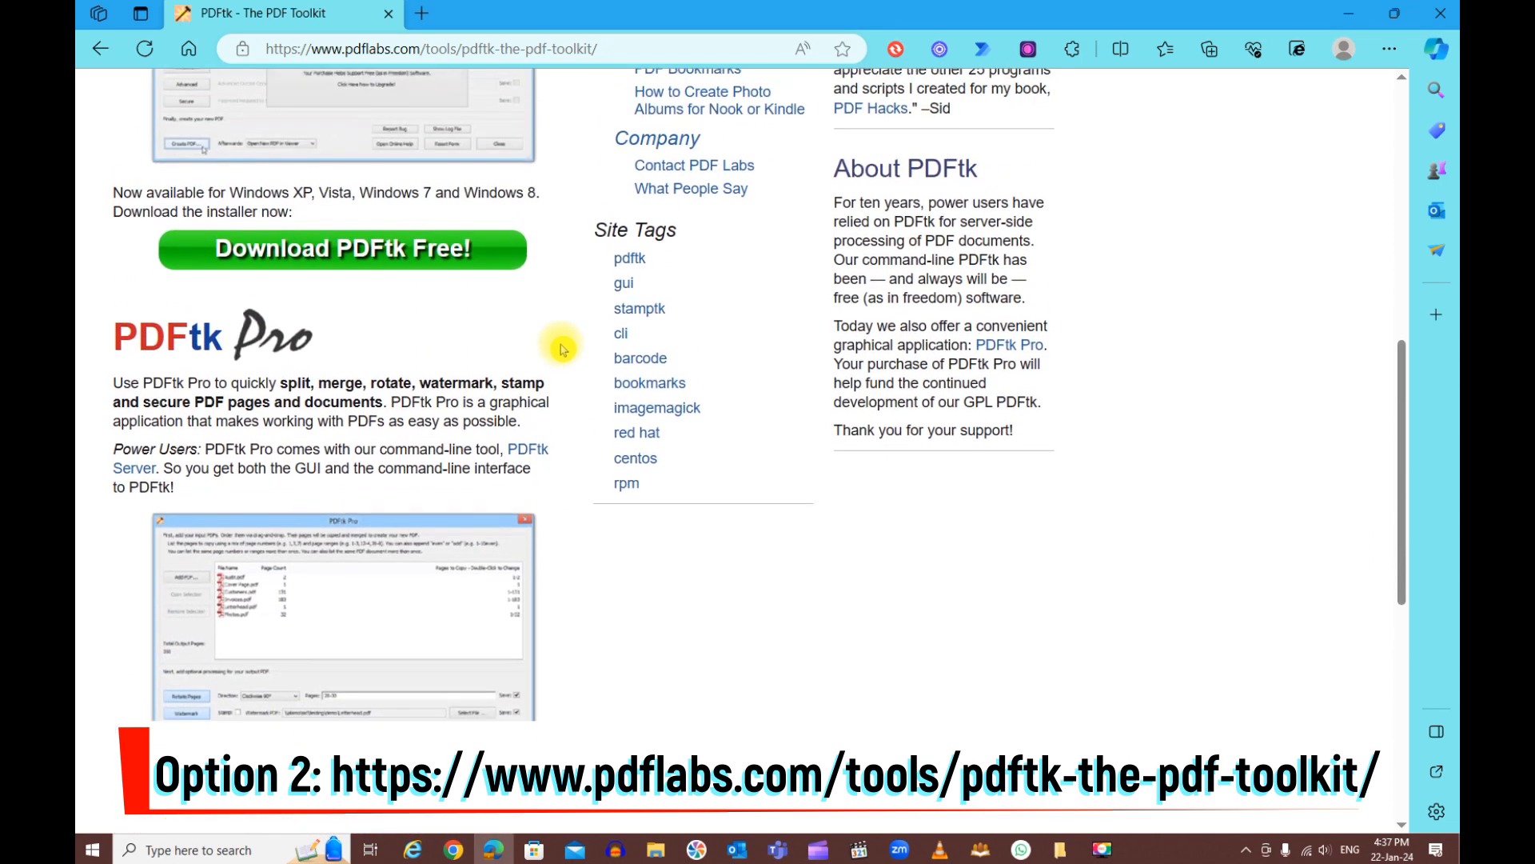
scroll(562, 349, up, 3)
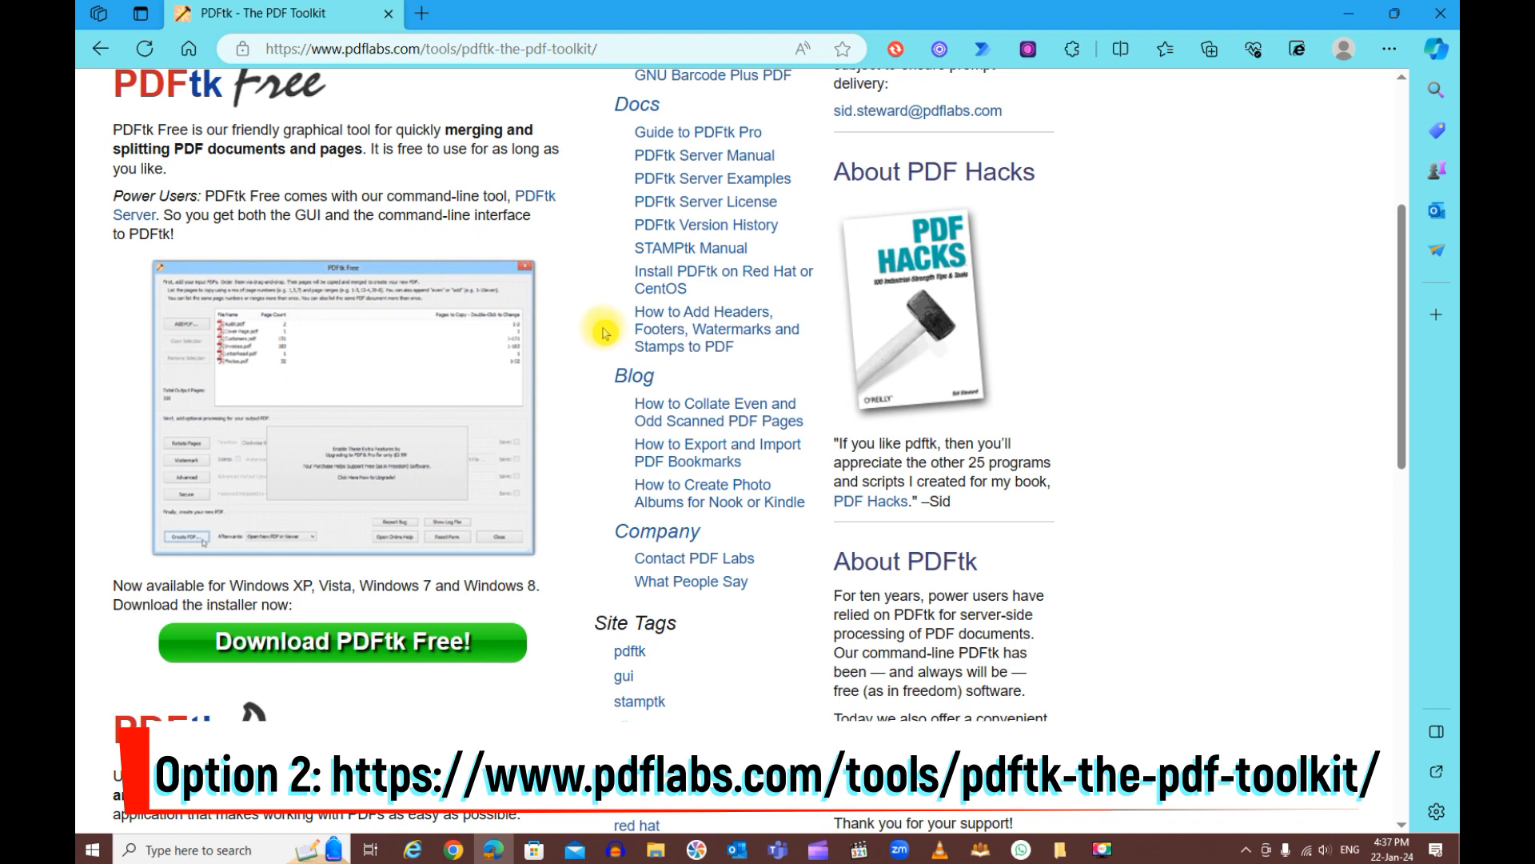
- Download the PDFtk Free installer and run pdftk_free-2.02-win-setup.exe
scroll(555, 516, down, 3)
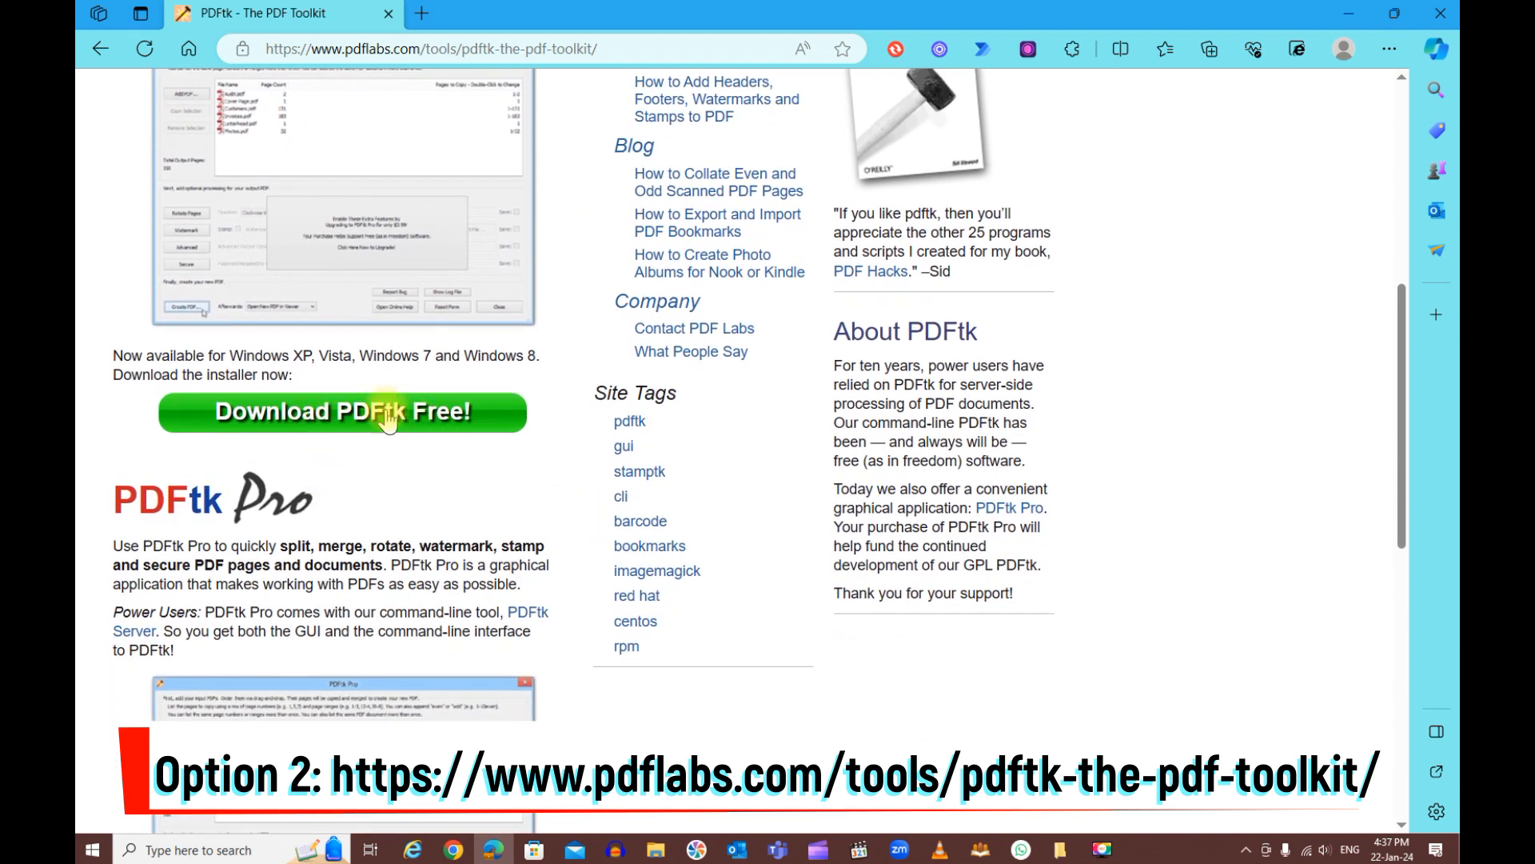
click(371, 417)
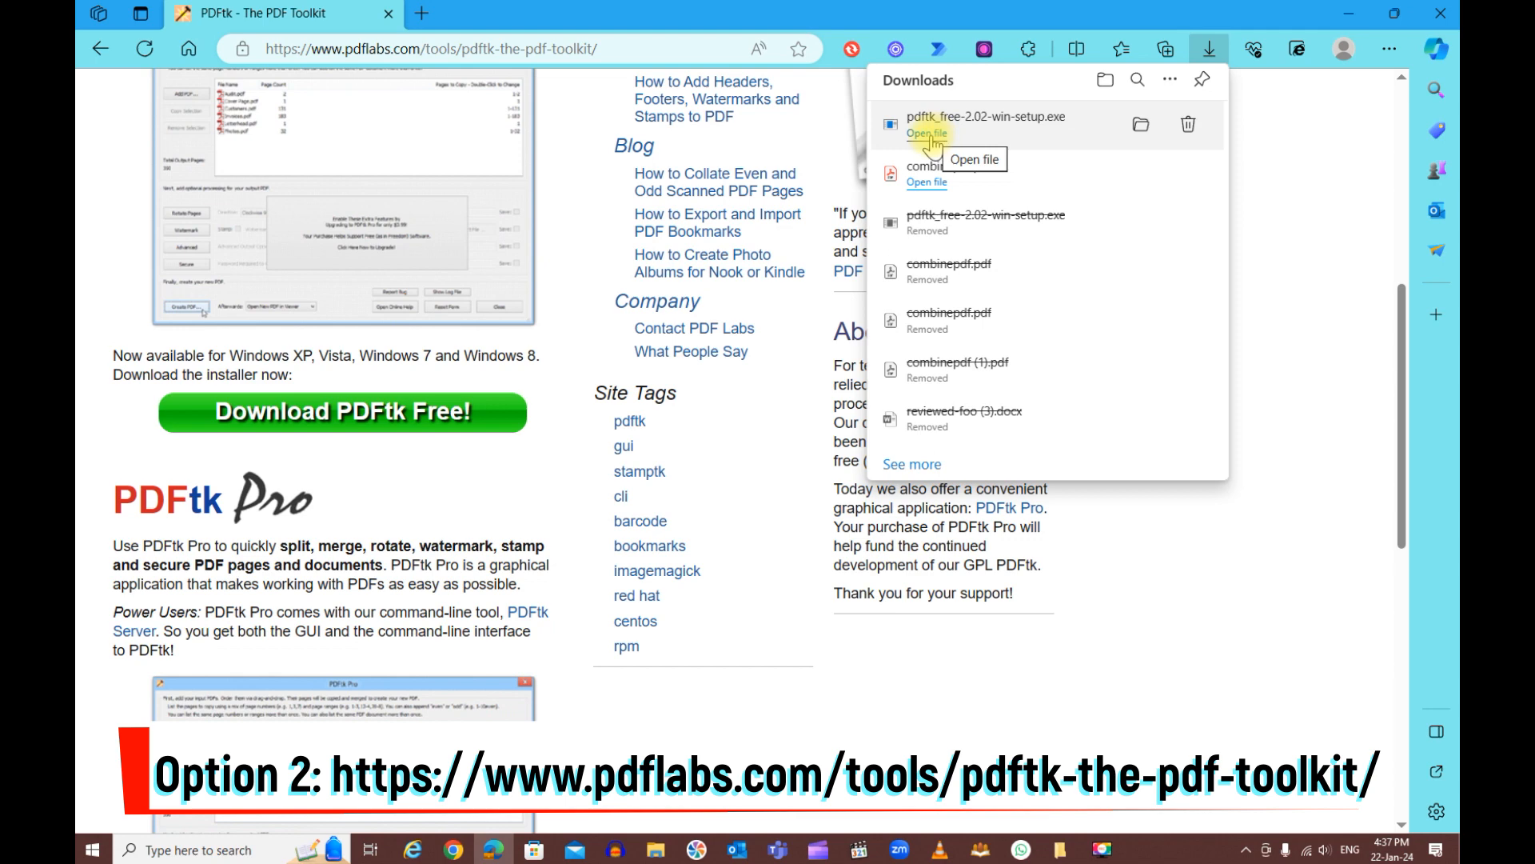
click(931, 137)
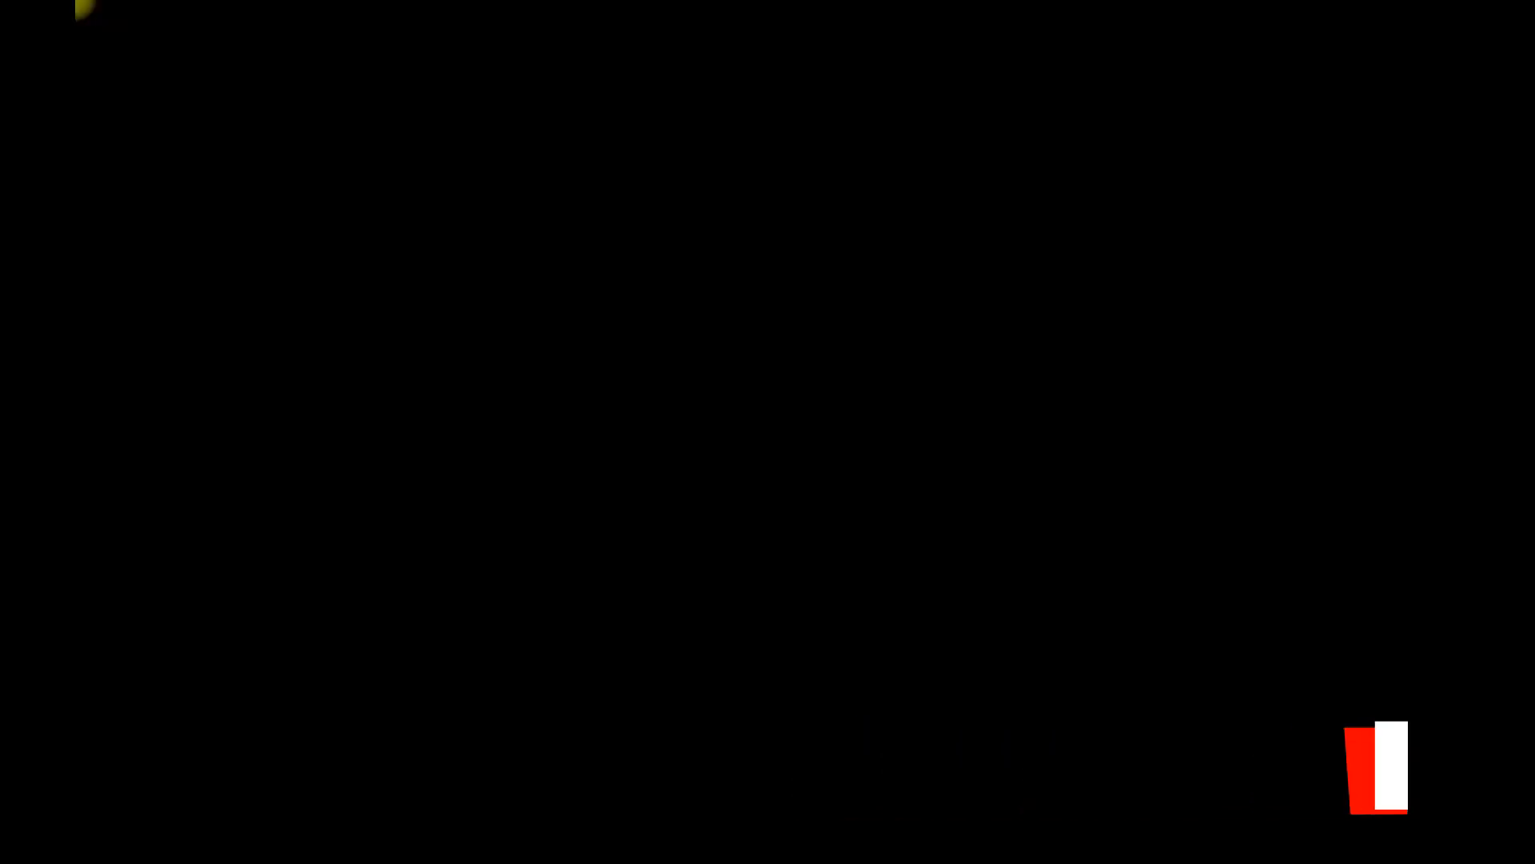
click(704, 555)
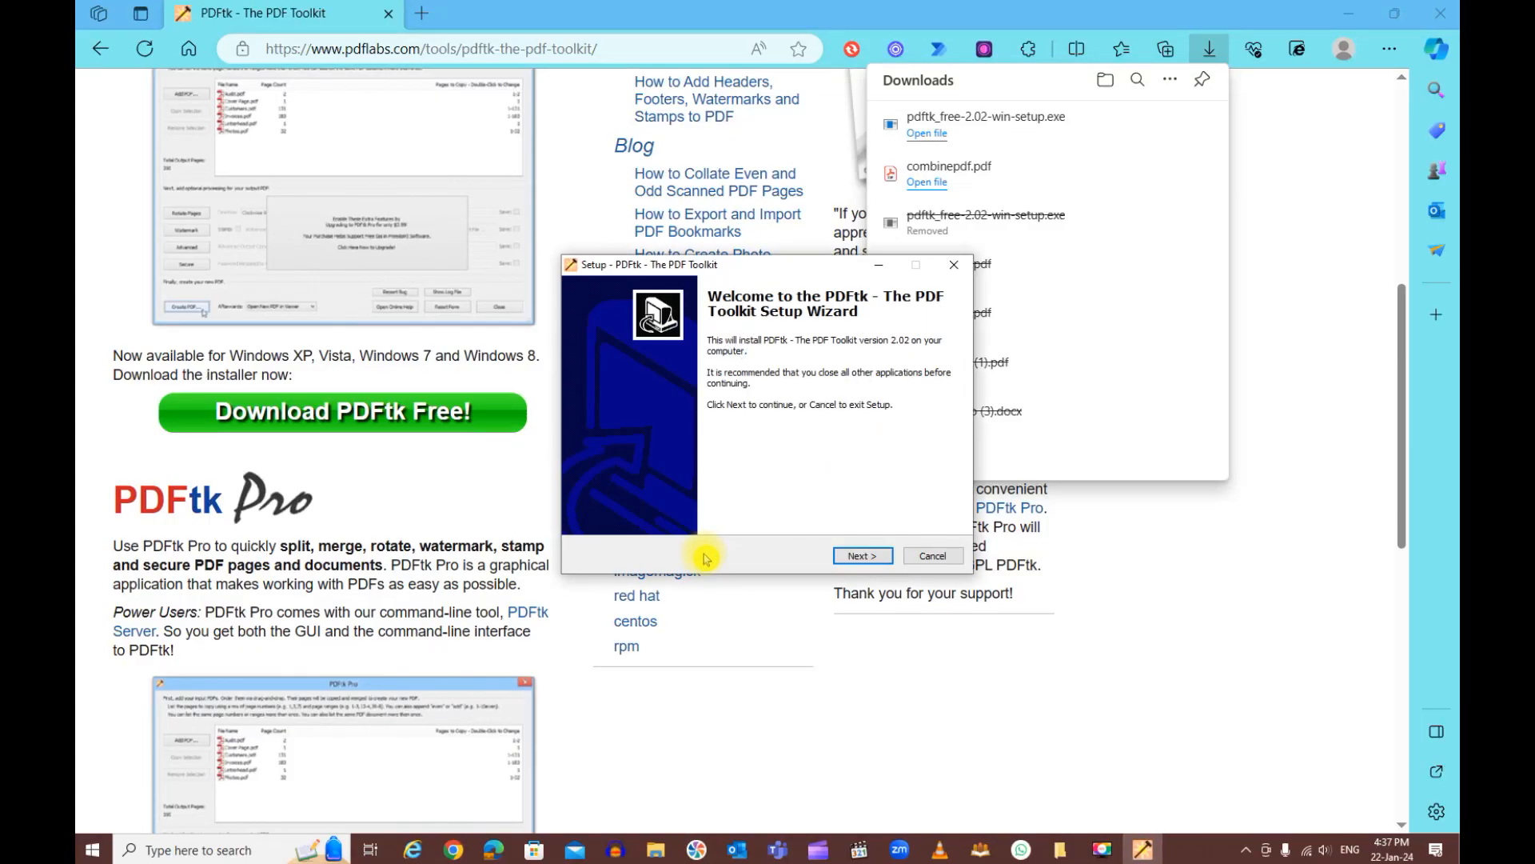
- Install PDFtk through the setup wizard with the application directory added to the environmental path, and launch it on finishing
click(852, 558)
click(668, 505)
click(854, 558)
click(854, 558)
click(854, 559)
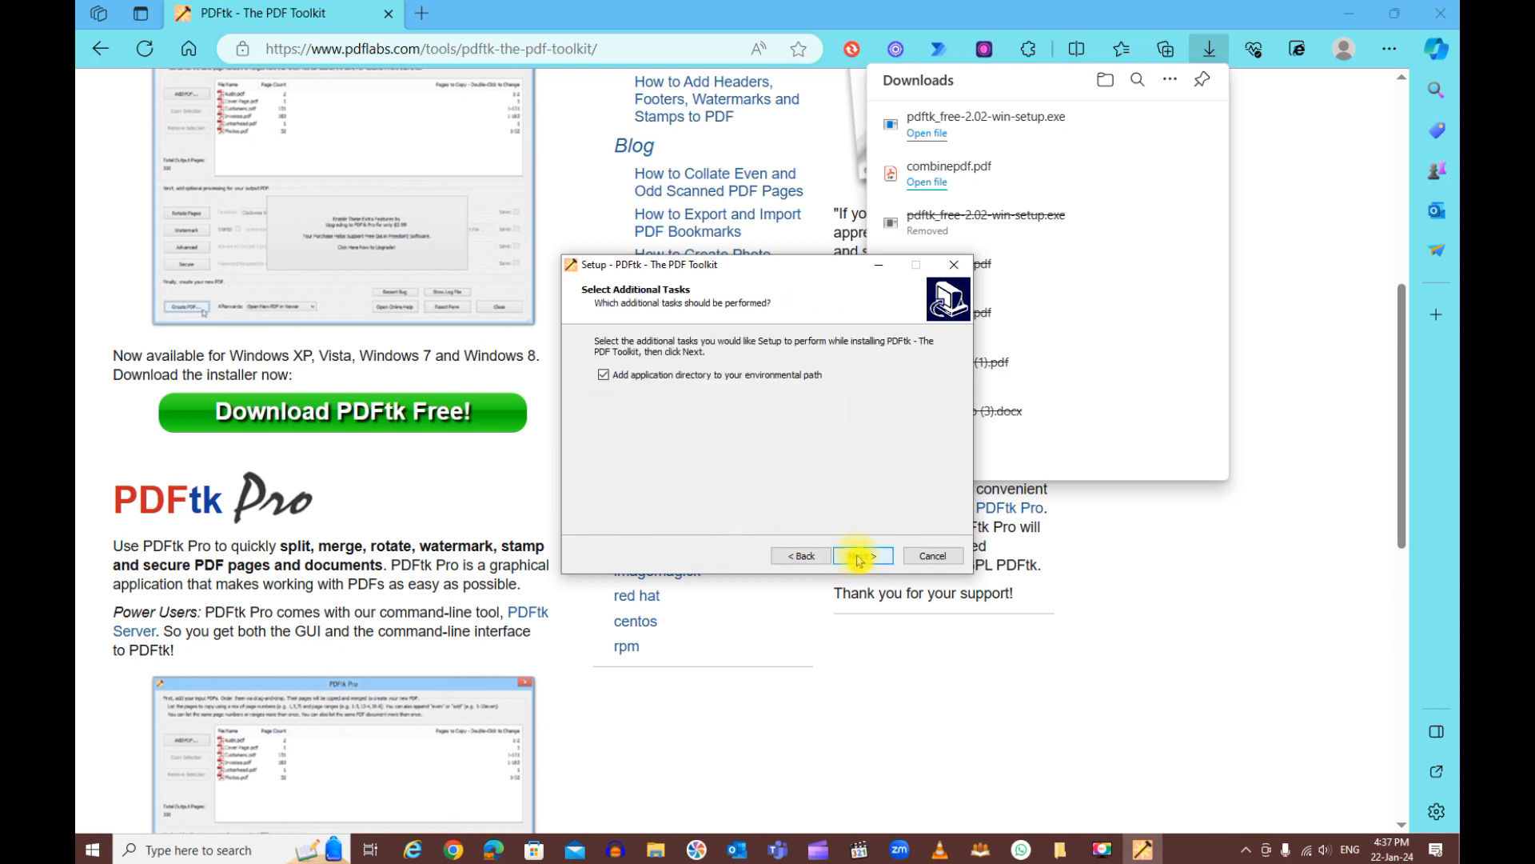
click(864, 559)
click(864, 557)
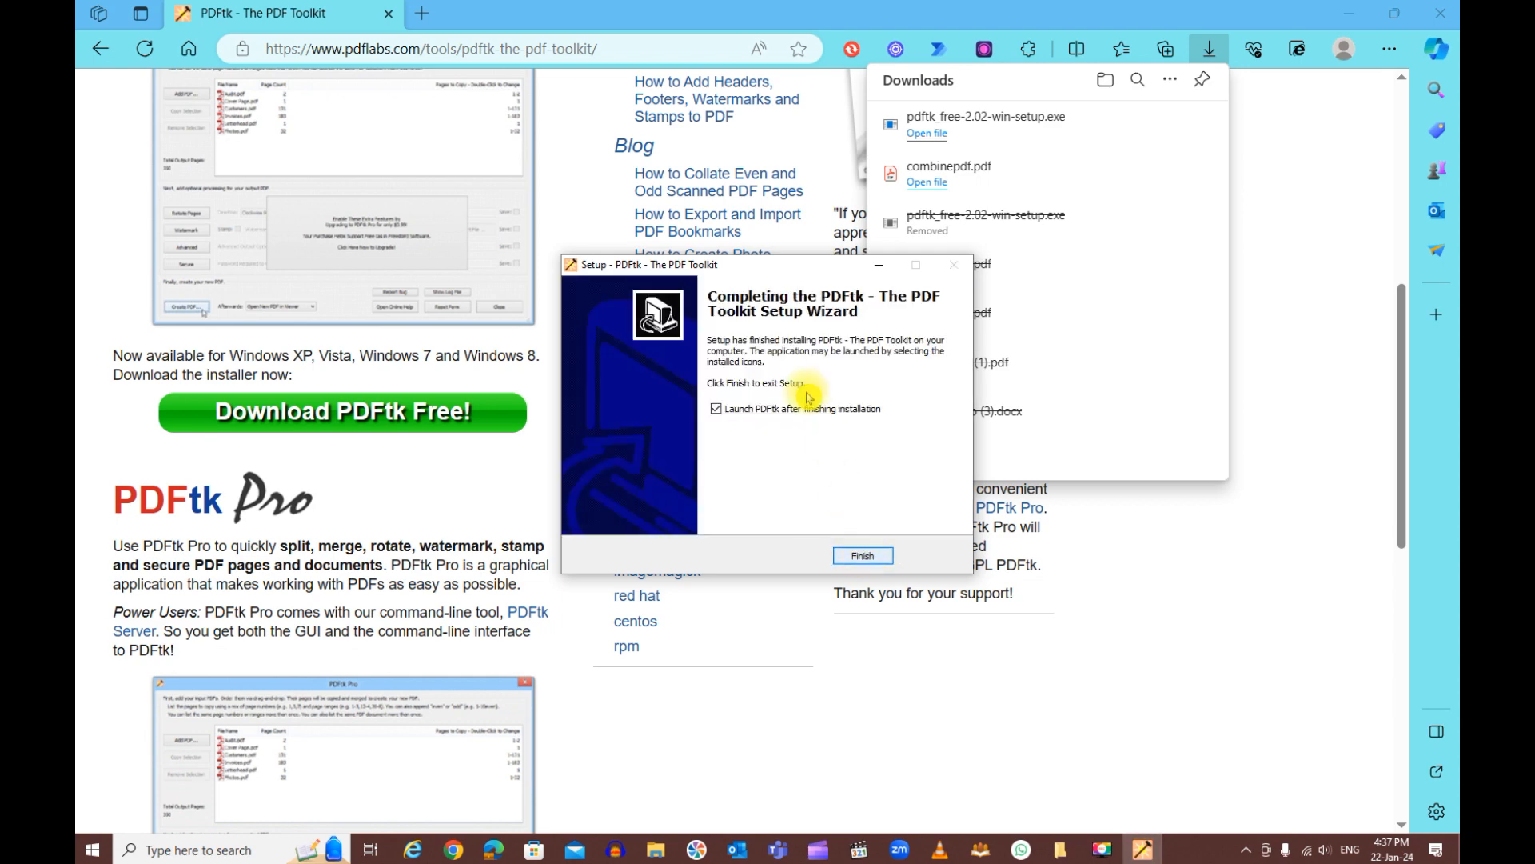
click(861, 557)
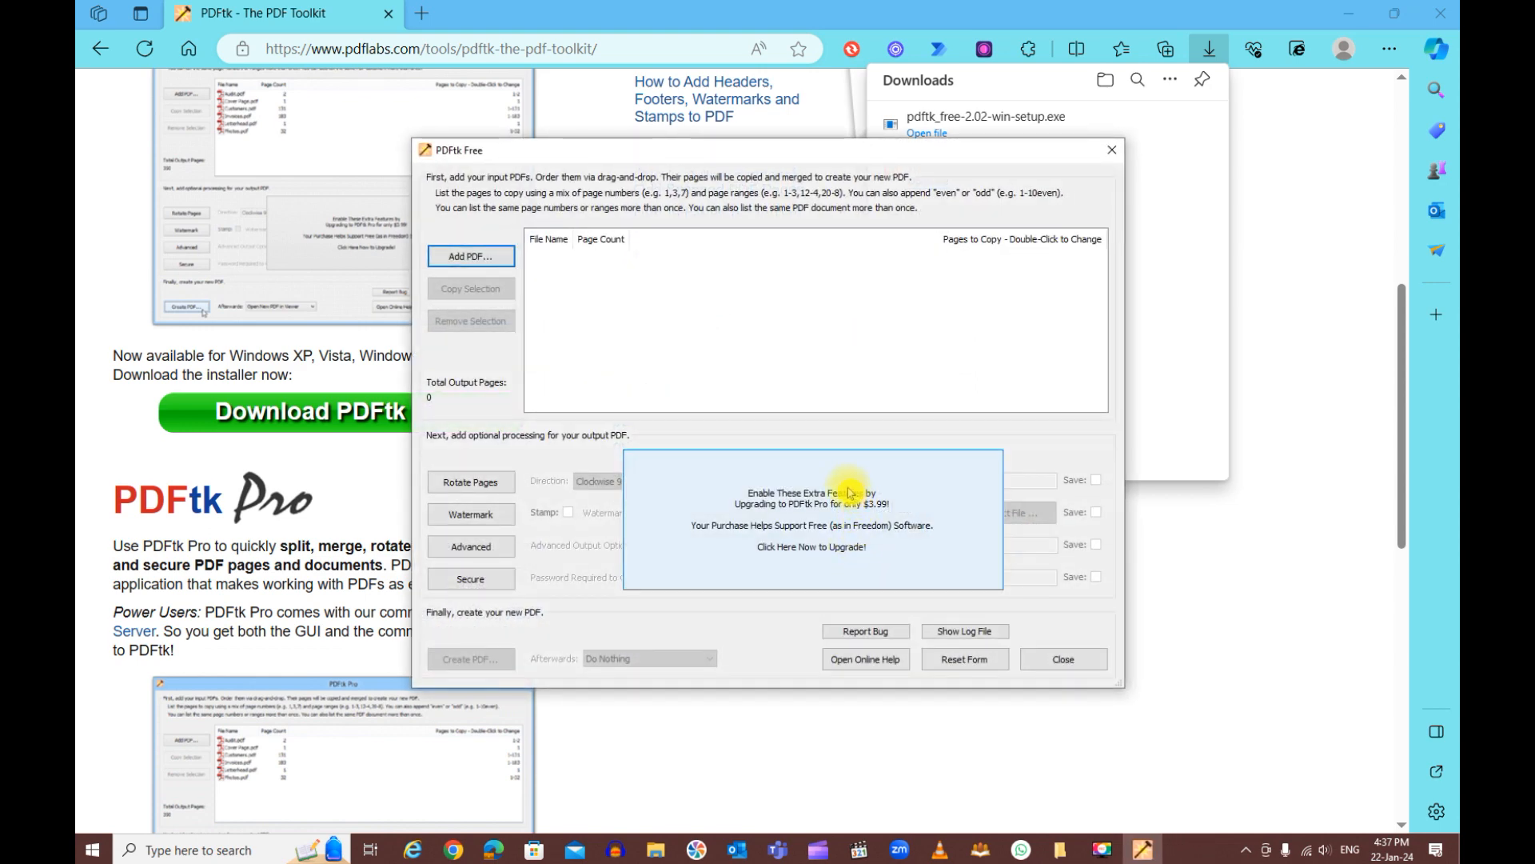
- Add File1.pdf, File2.pdf and File3.pdf from the pdfs folder in Downloads as input PDFs
click(471, 257)
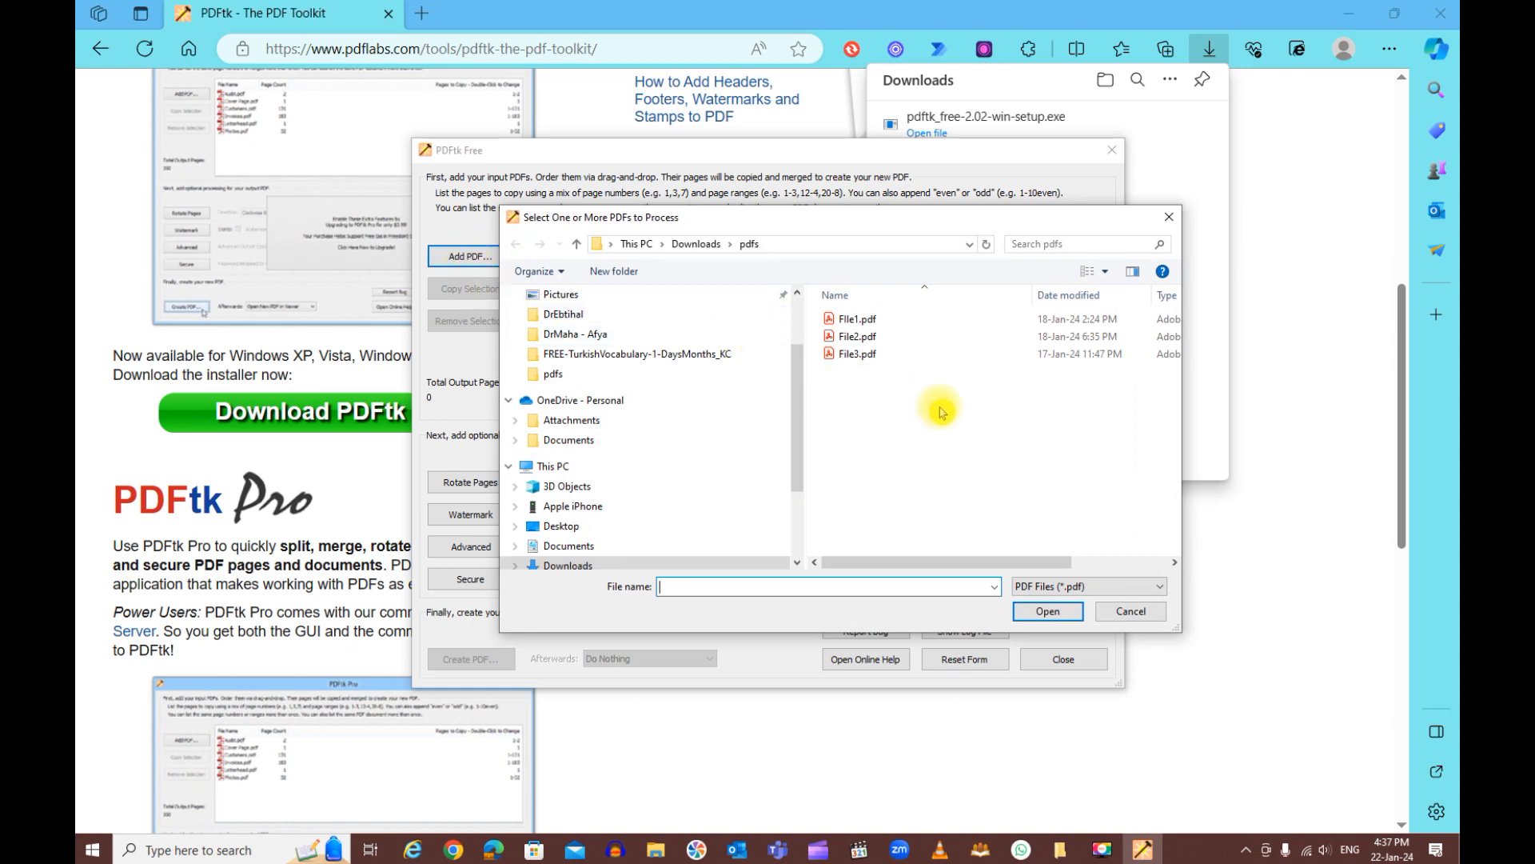
drag(934, 400, 824, 288)
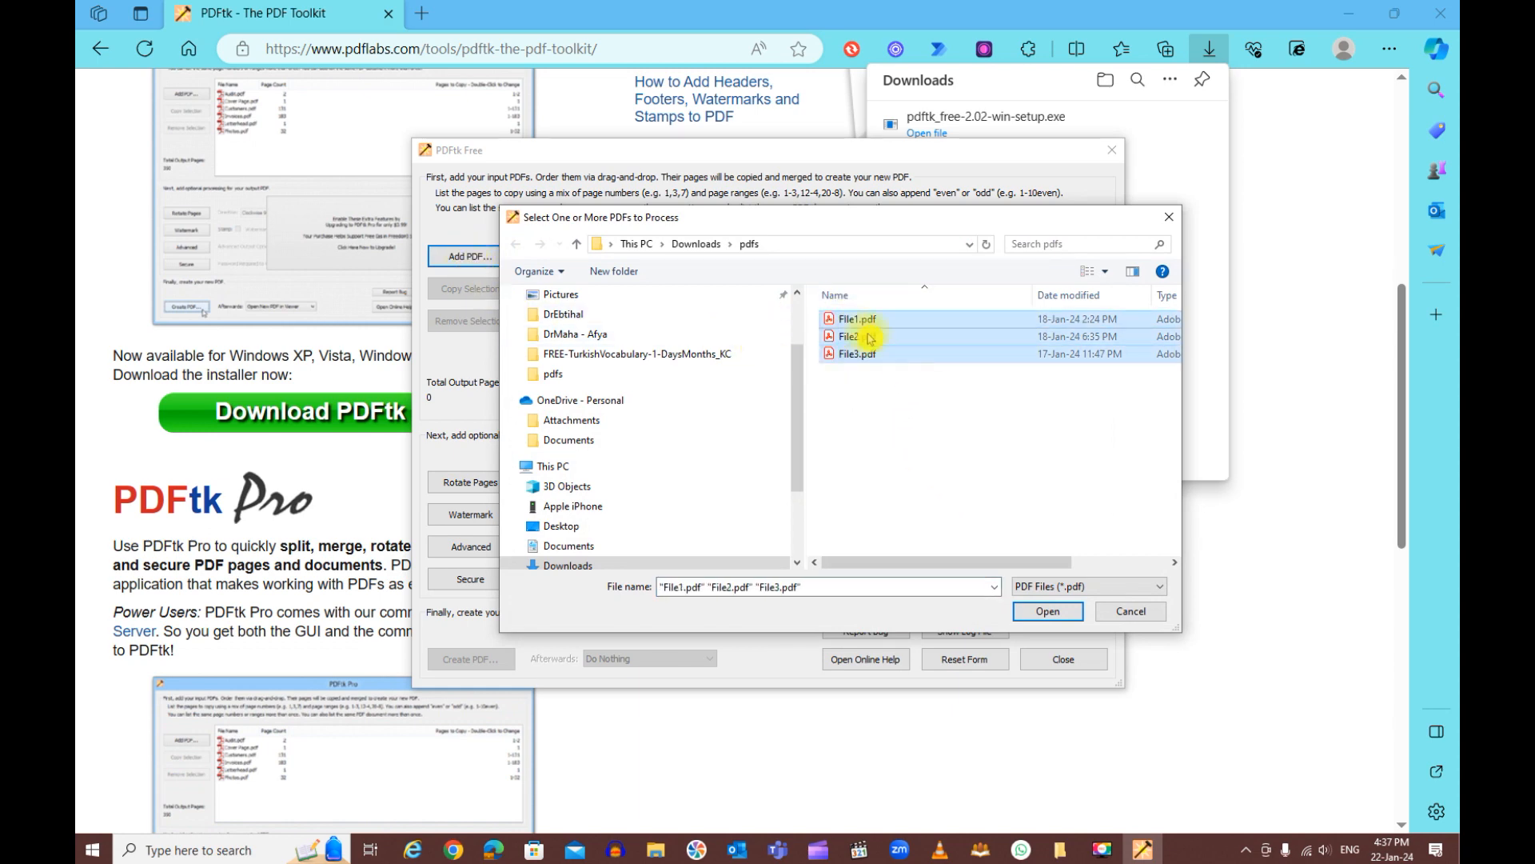
click(1048, 613)
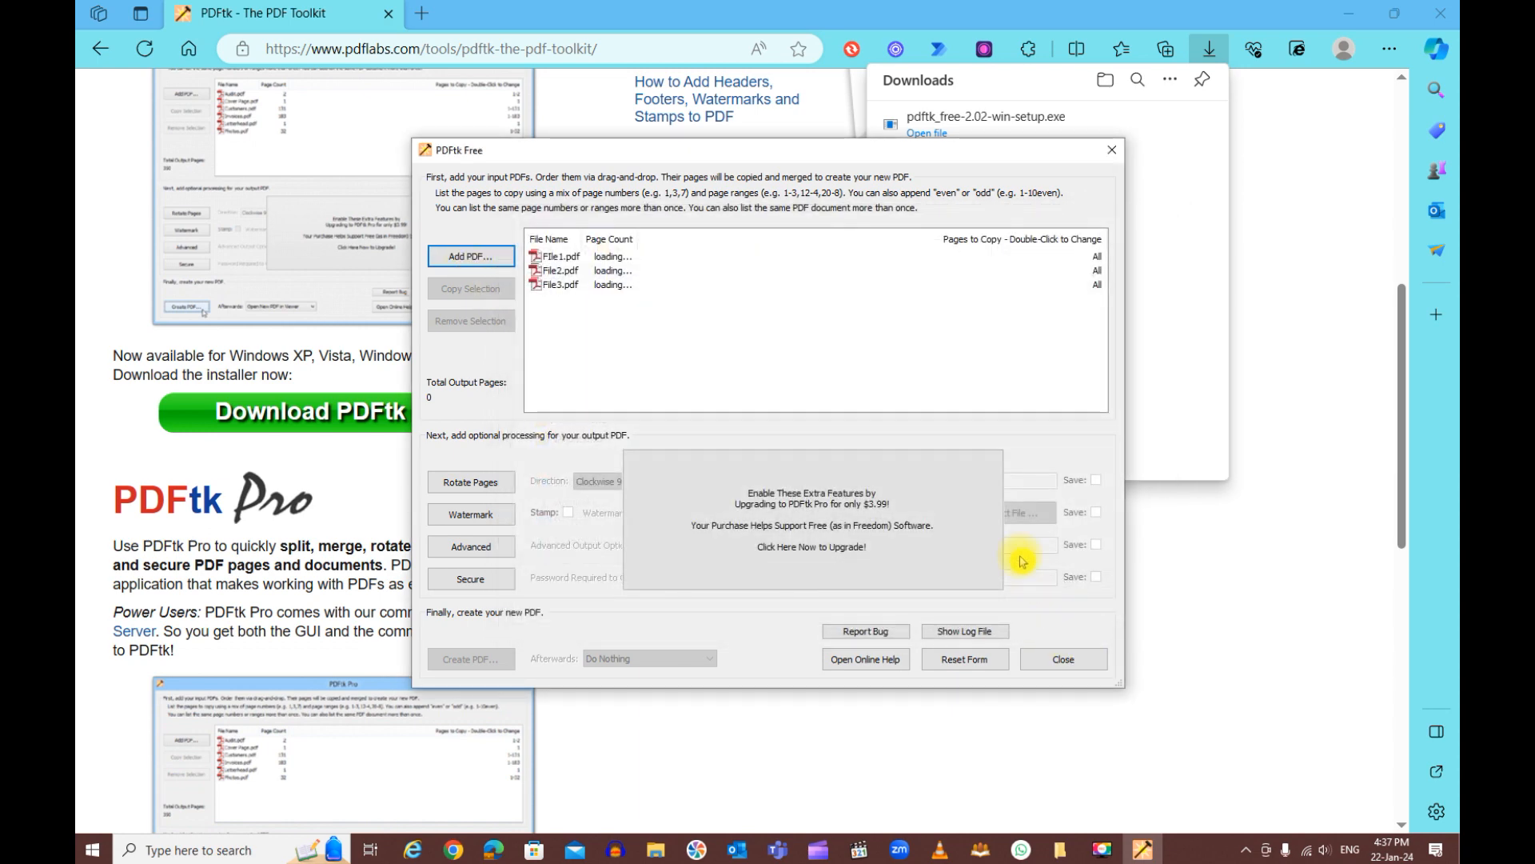
- Reorder the input PDFs so that File3.pdf comes first, File2.pdf second and File1.pdf last
click(567, 289)
mouse_move(554, 288)
mouse_down()
mouse_move(548, 251)
mouse_move(567, 272)
mouse_move(552, 300)
mouse_up()
click(570, 257)
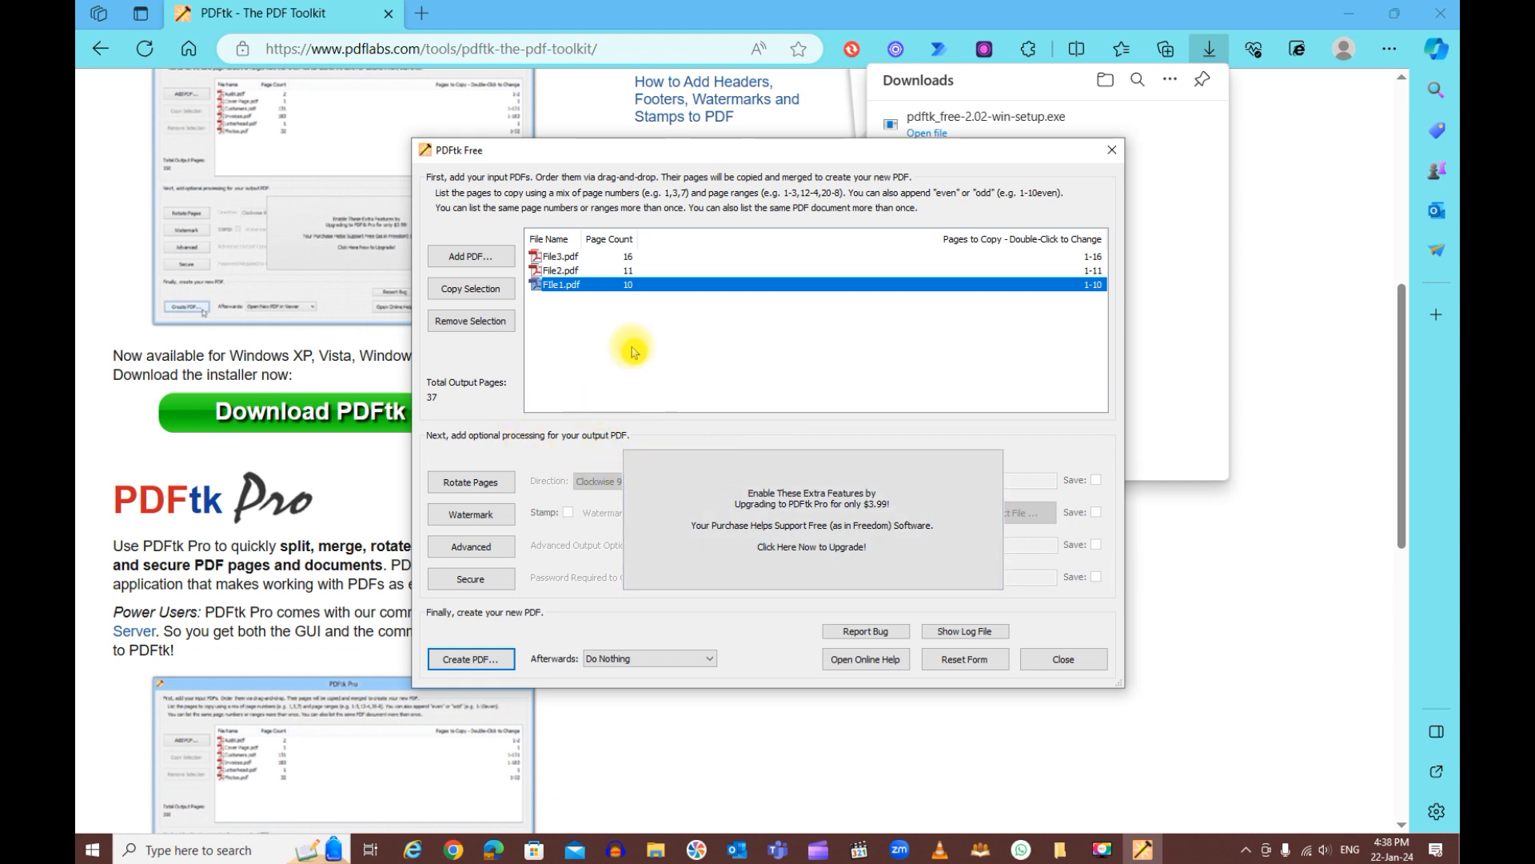
- Create the merged PDF as onefile in the pdfs folder and close PDFtk Free
click(462, 660)
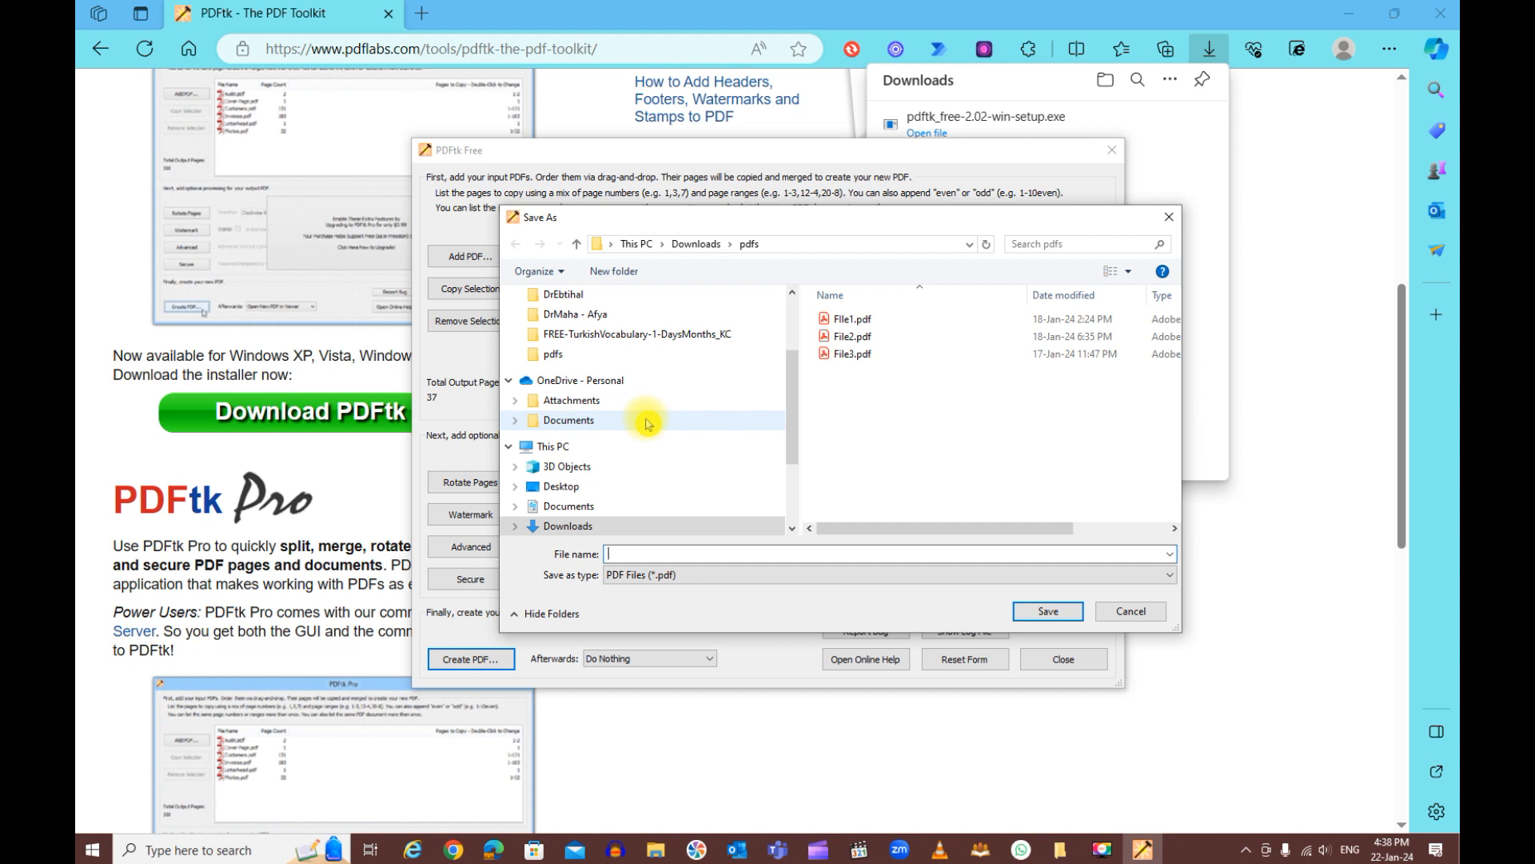
key(BackSpace)
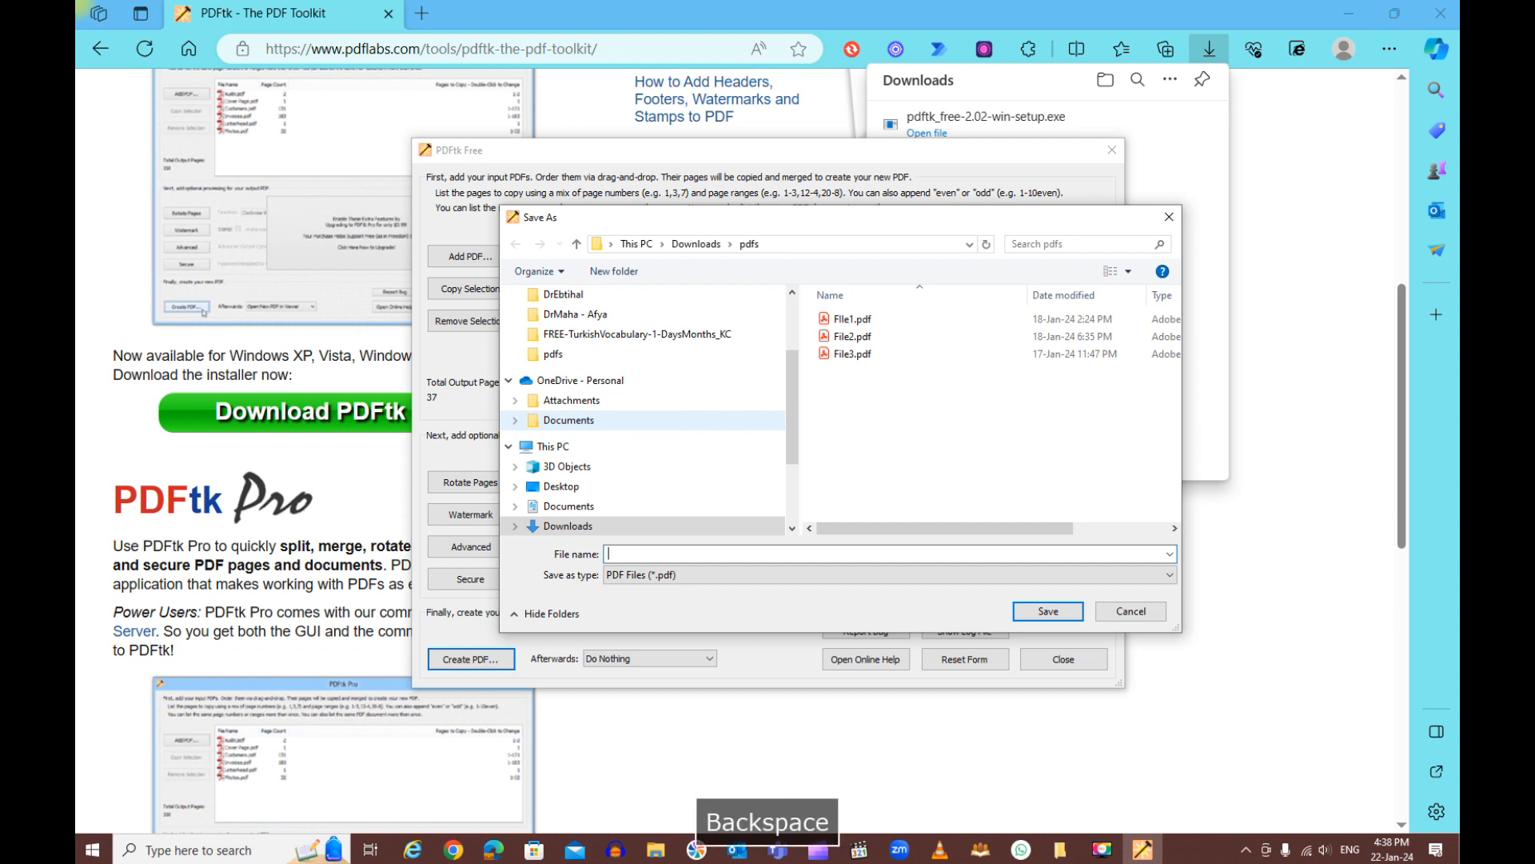
text(onefile)
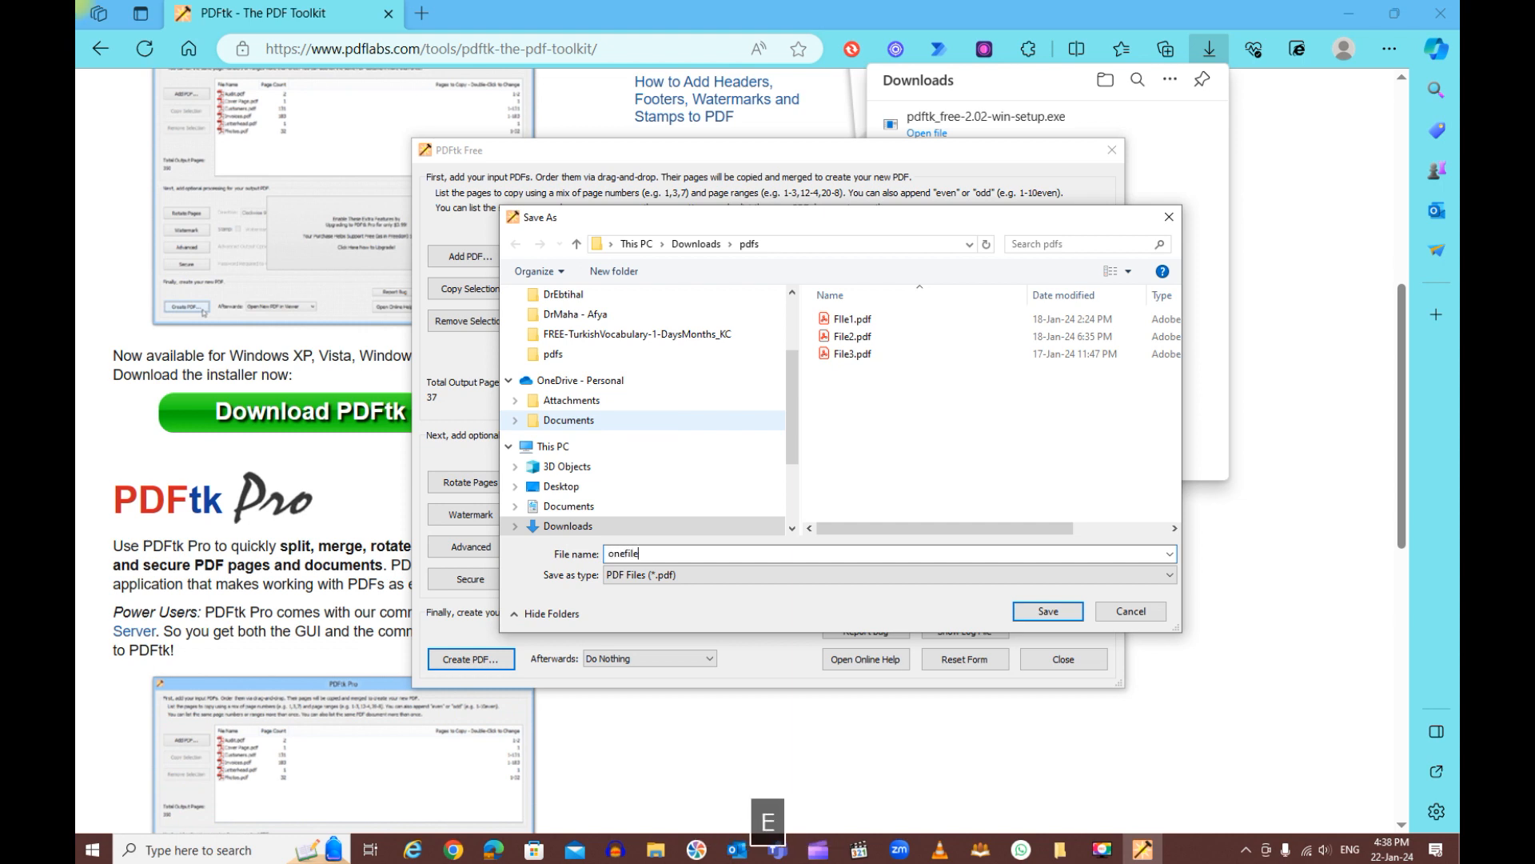
click(1035, 617)
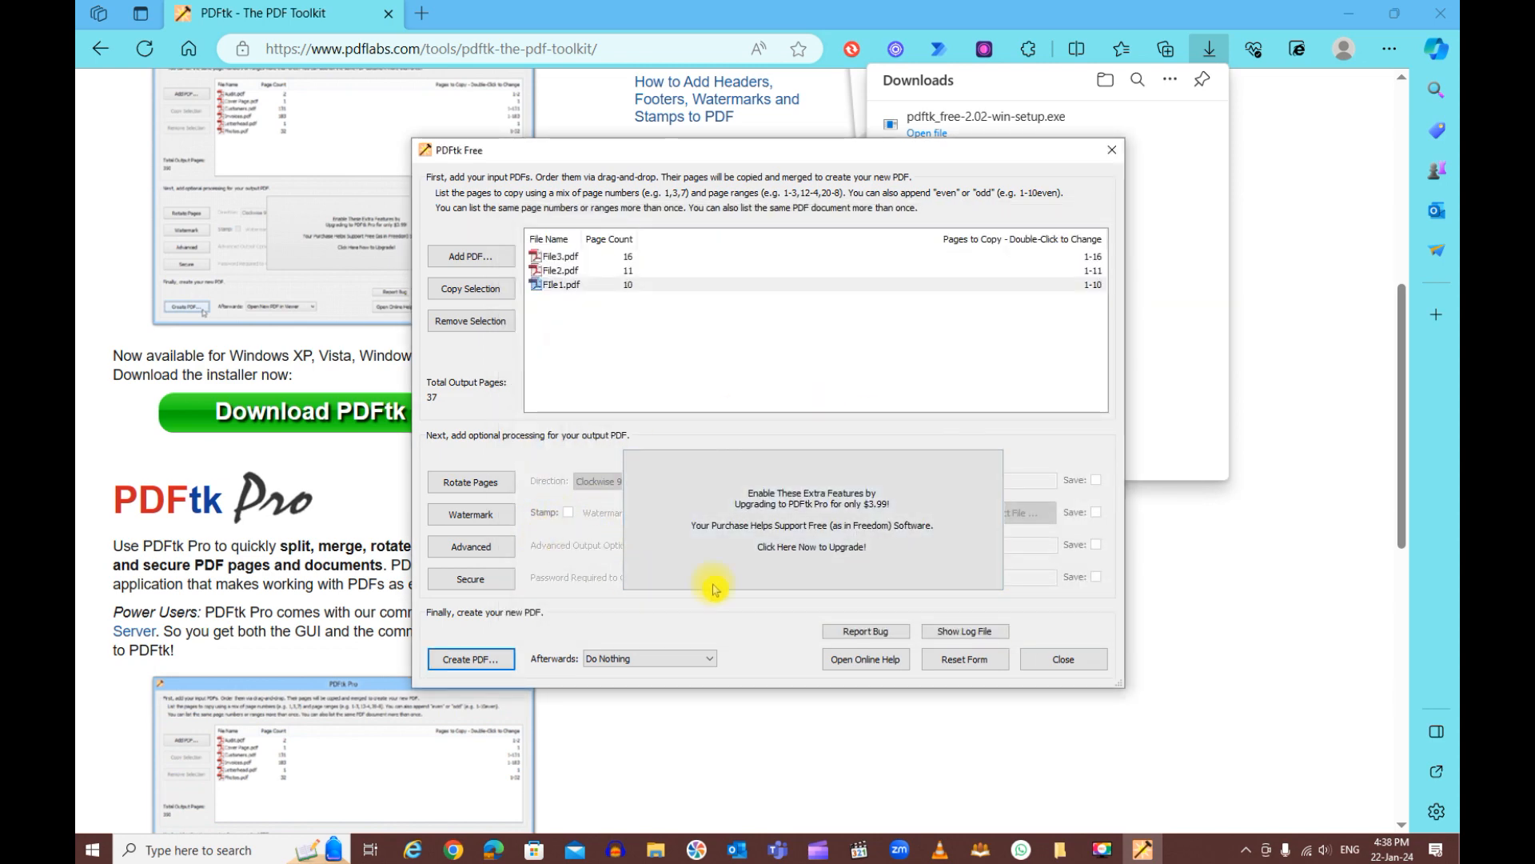
click(1063, 659)
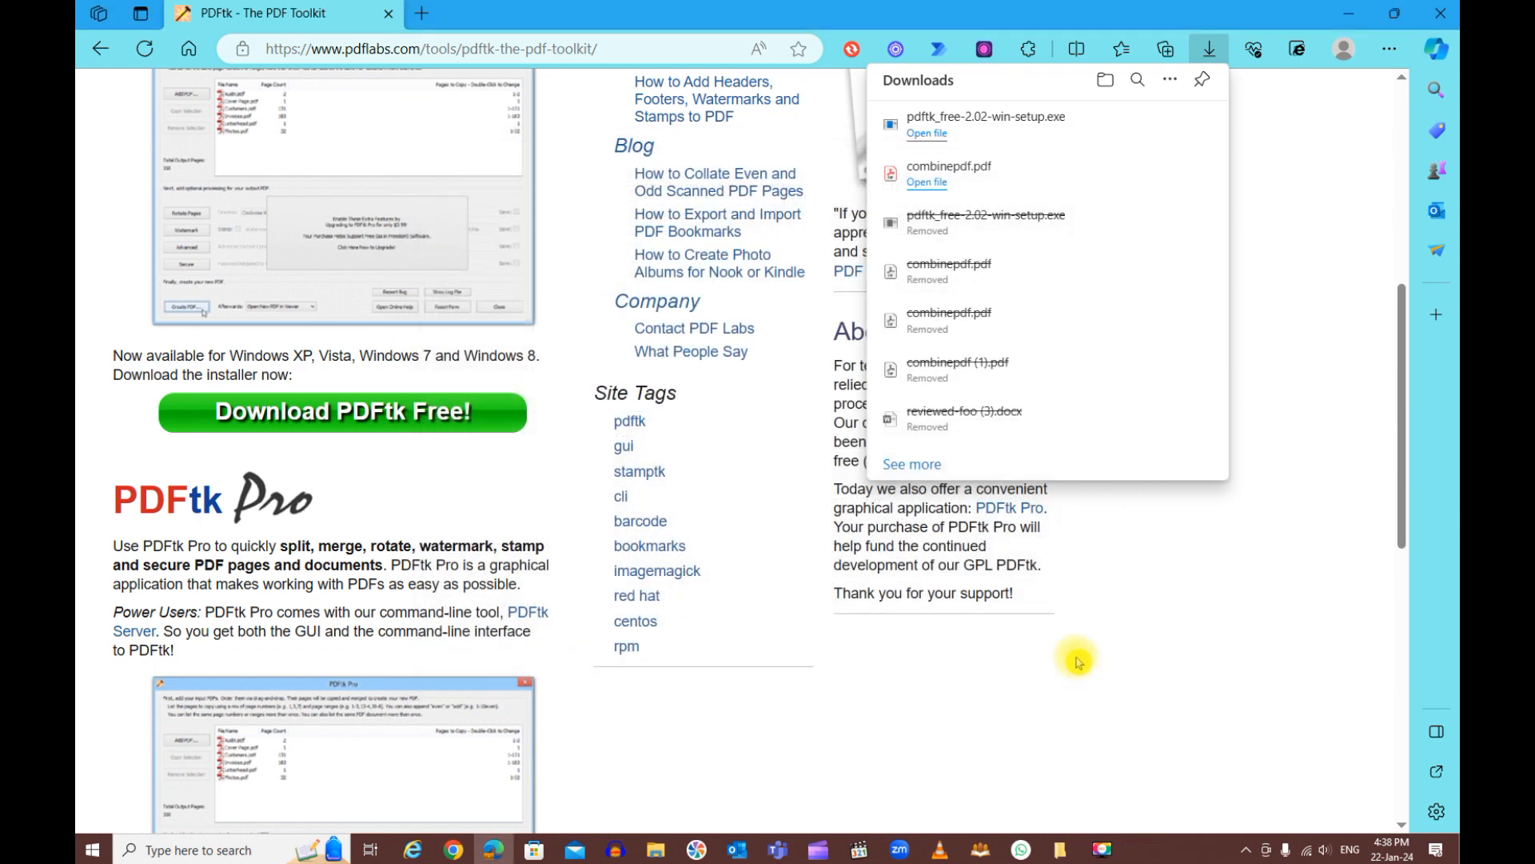
- From the desktop, open the pdfs folder inside Downloads in File Explorer and widen its Name column
key(super+d)
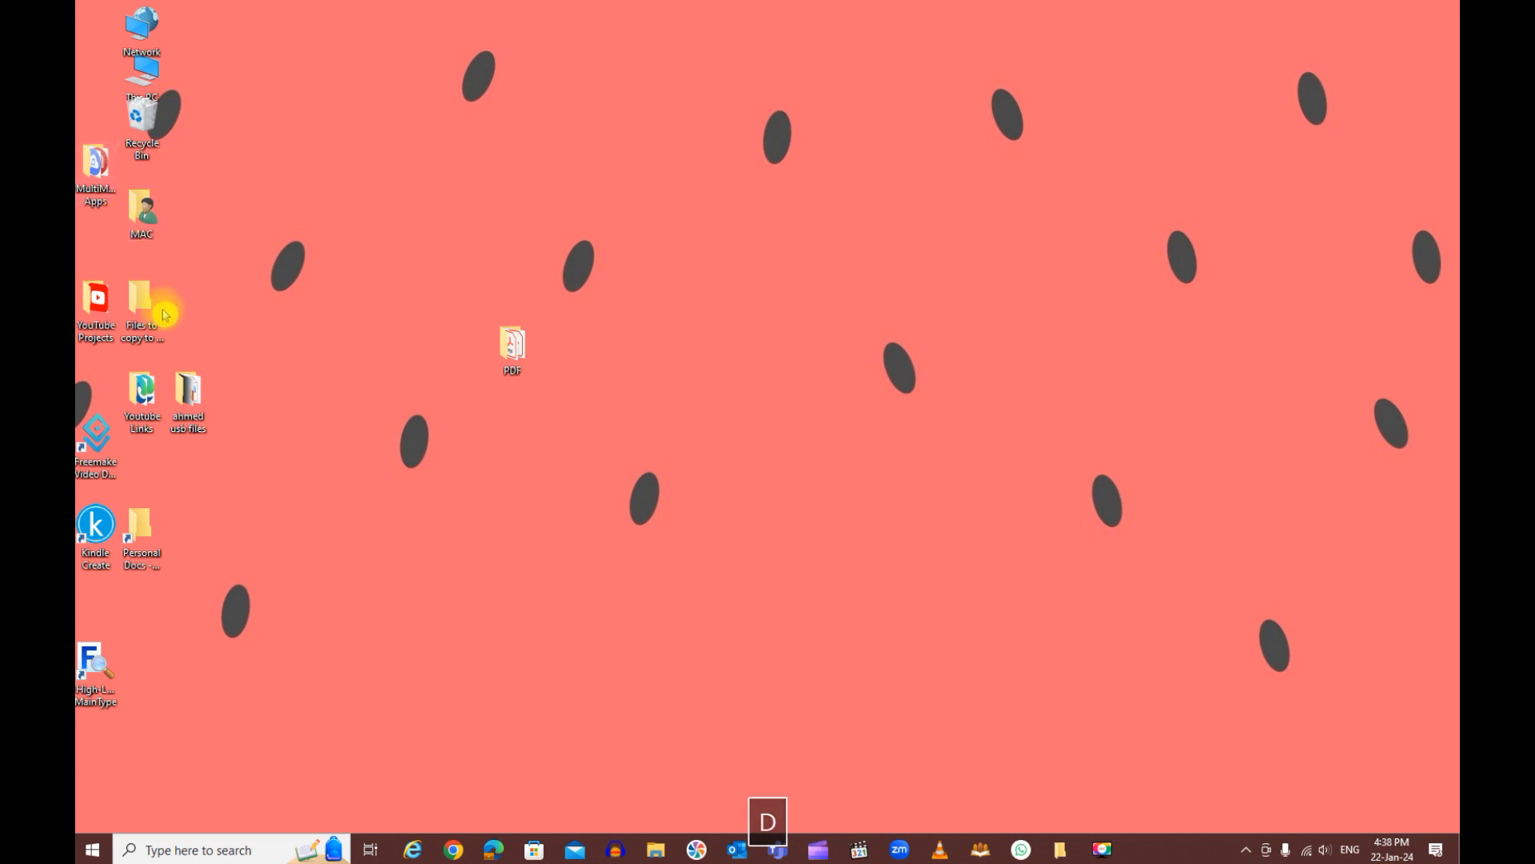
click(156, 220)
double_click(156, 220)
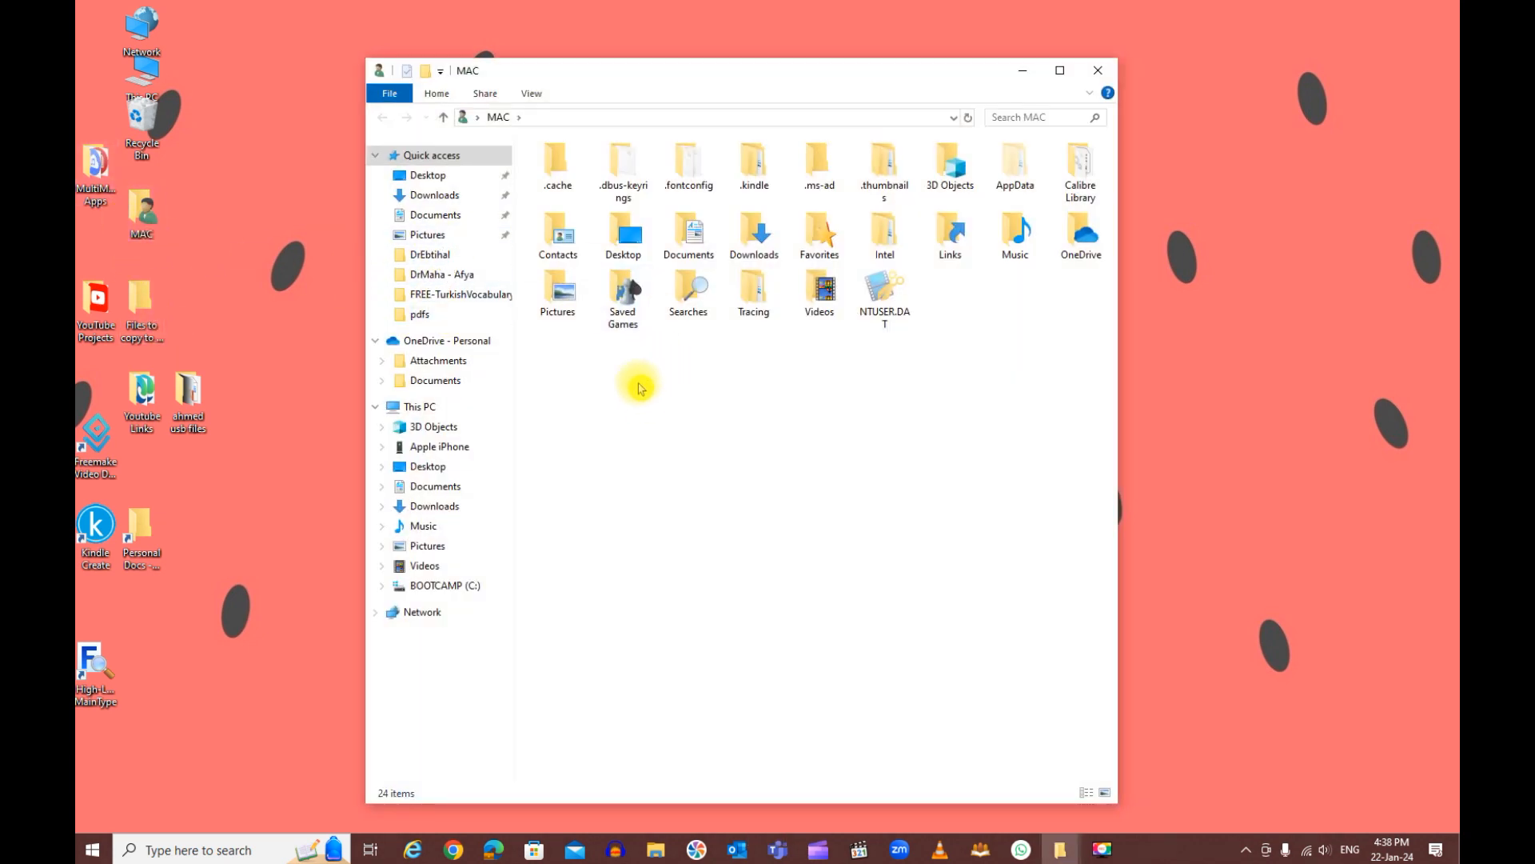
click(436, 196)
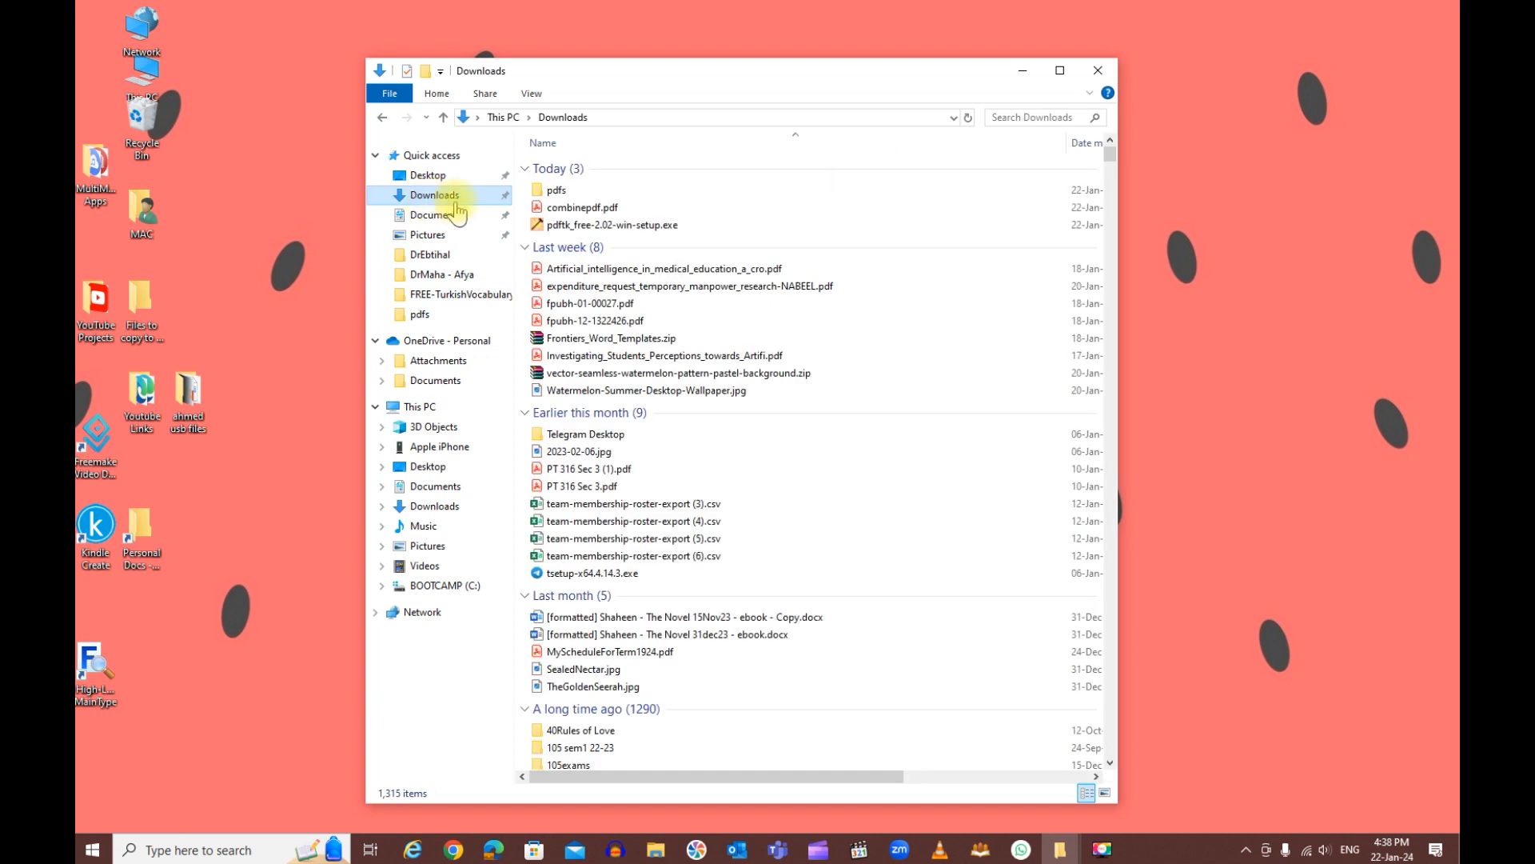
double_click(557, 192)
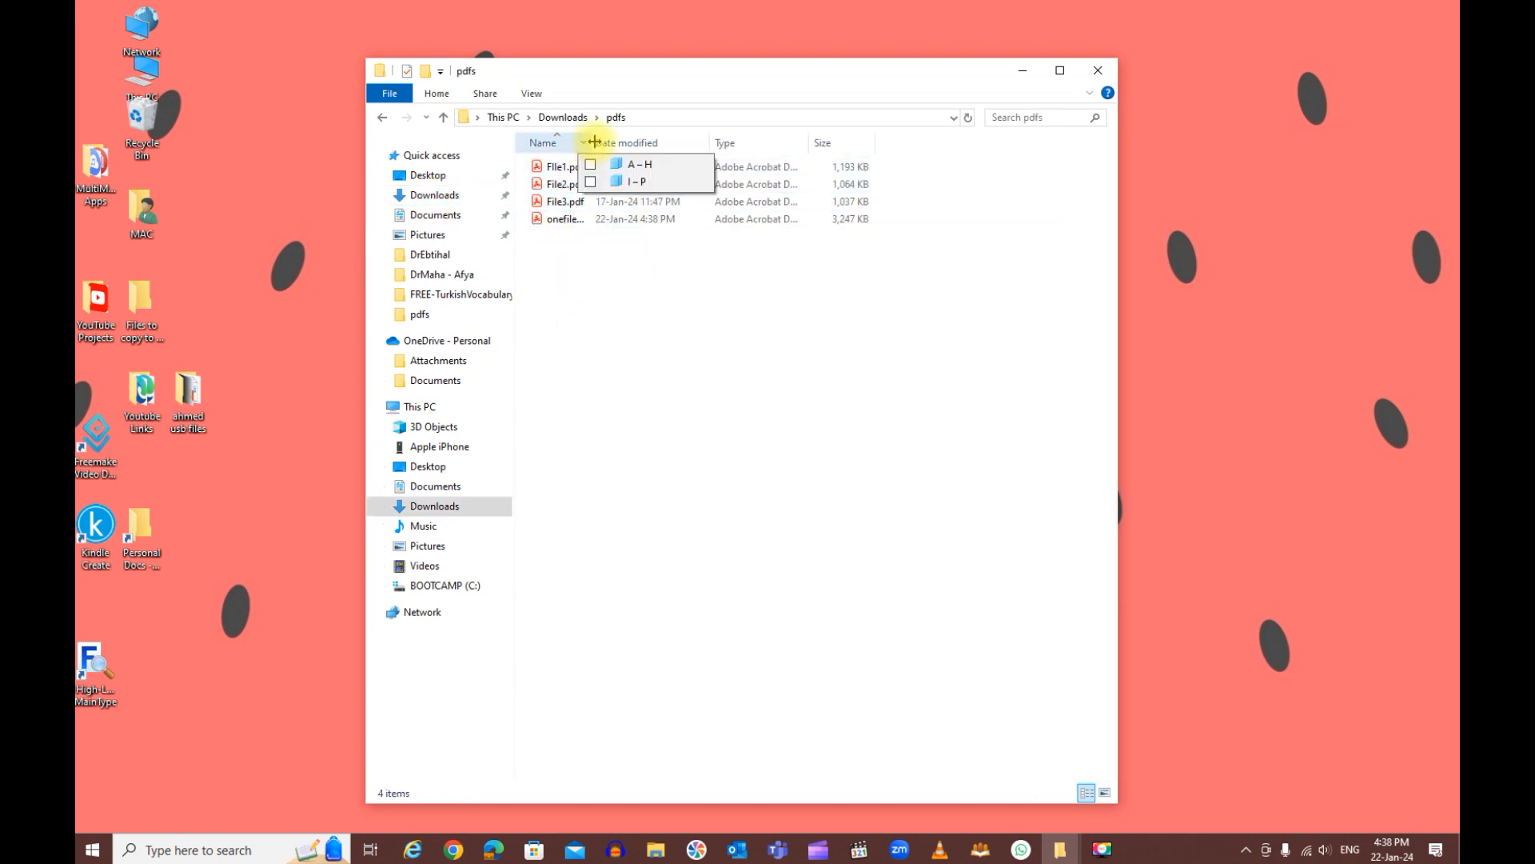
drag(594, 141, 670, 141)
- Open the merged onefile PDF and page through it to examine its contents
double_click(572, 216)
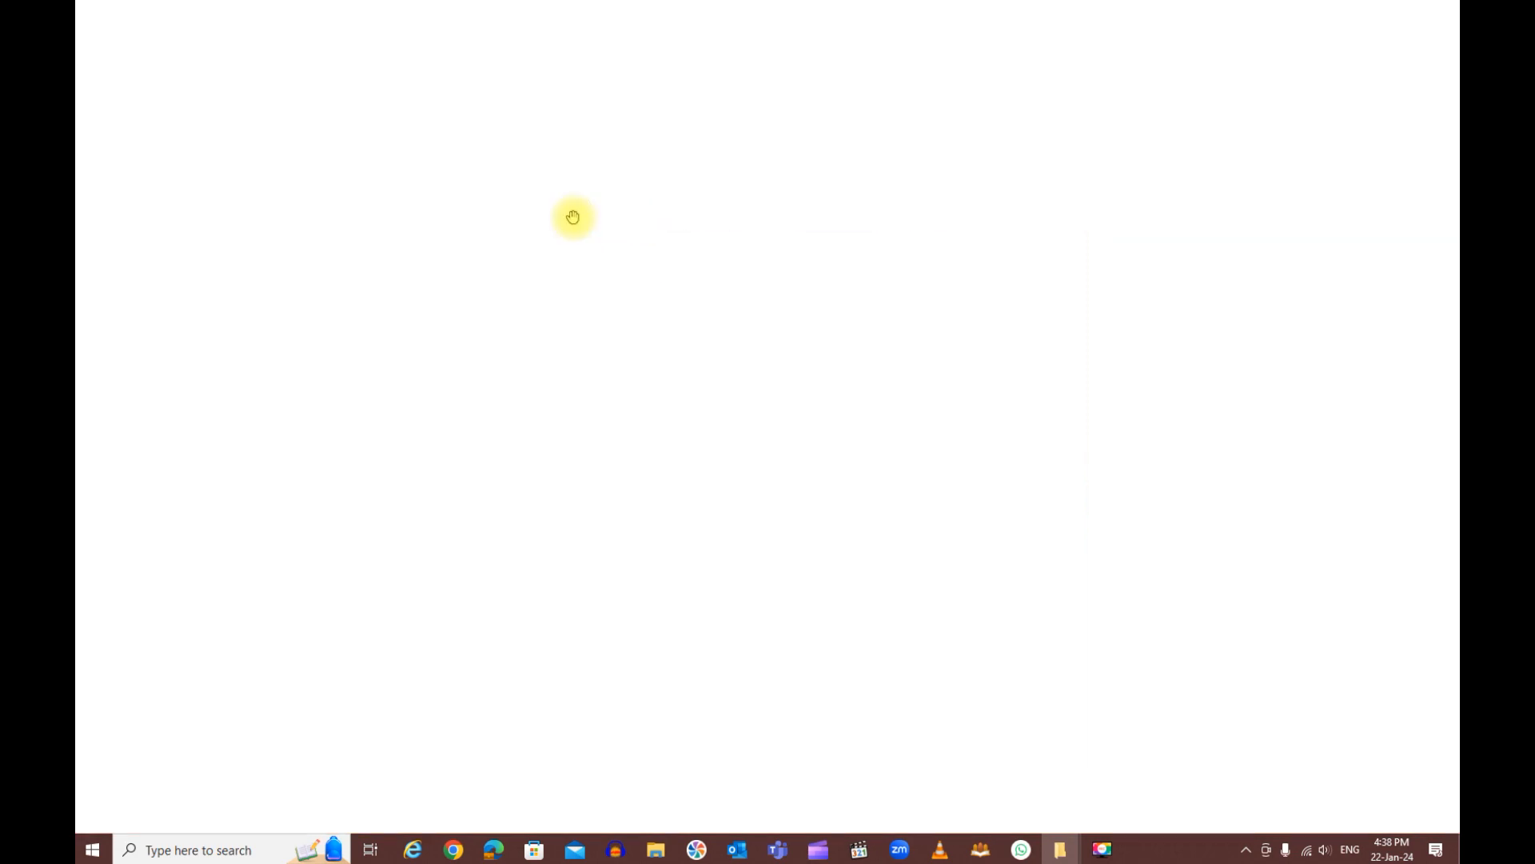
scroll(731, 303, down, 3)
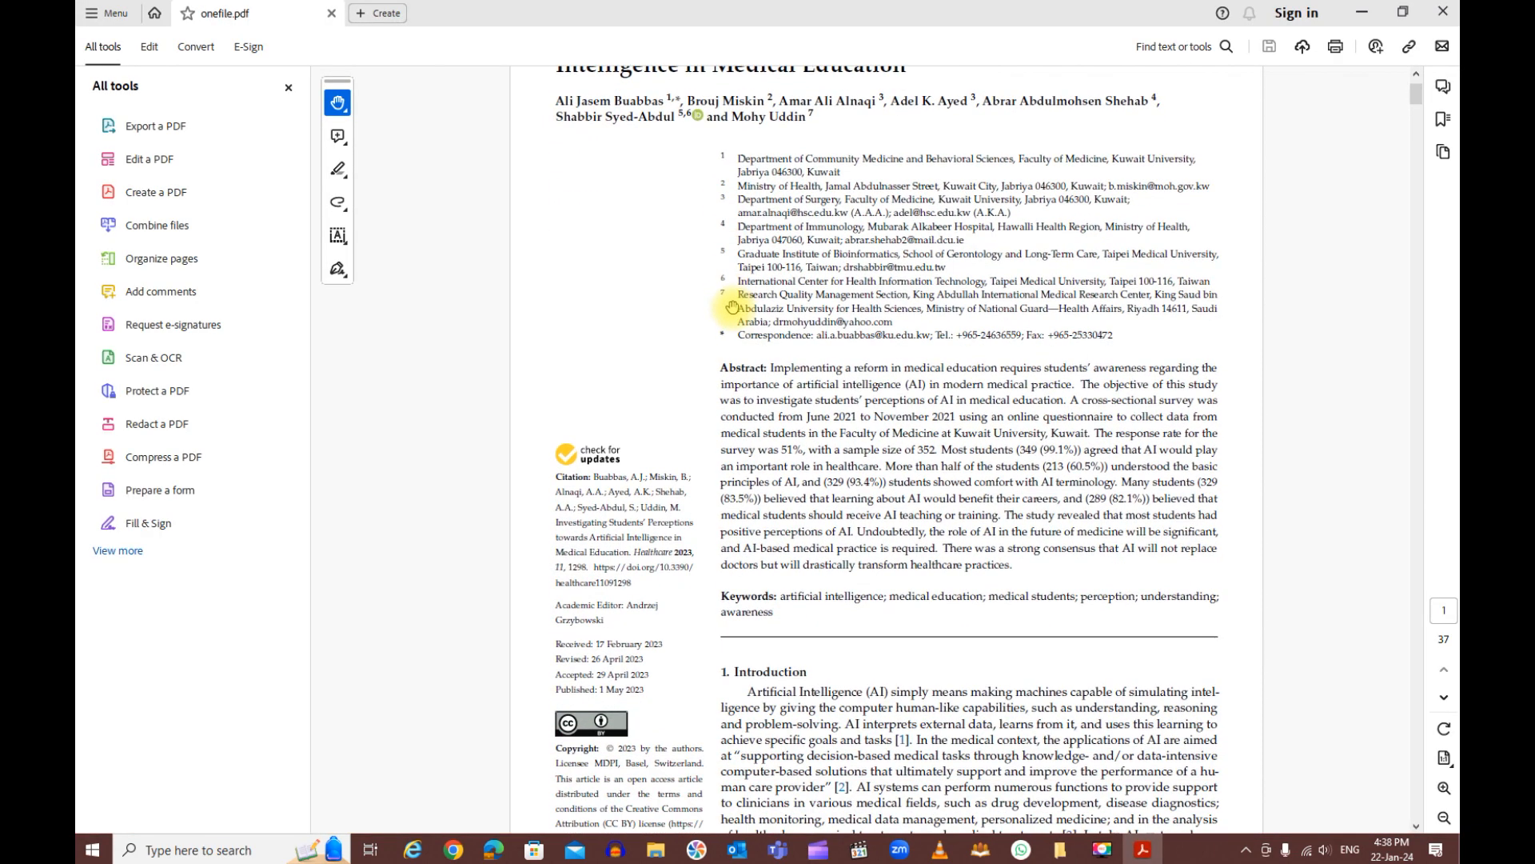
key(Page_Down)
key(Page_Down)
key(Page_Down)
key(Page_Down)
key(Page_Down)
key(Page_Down)
key(Page_Down)
key(Page_Down)
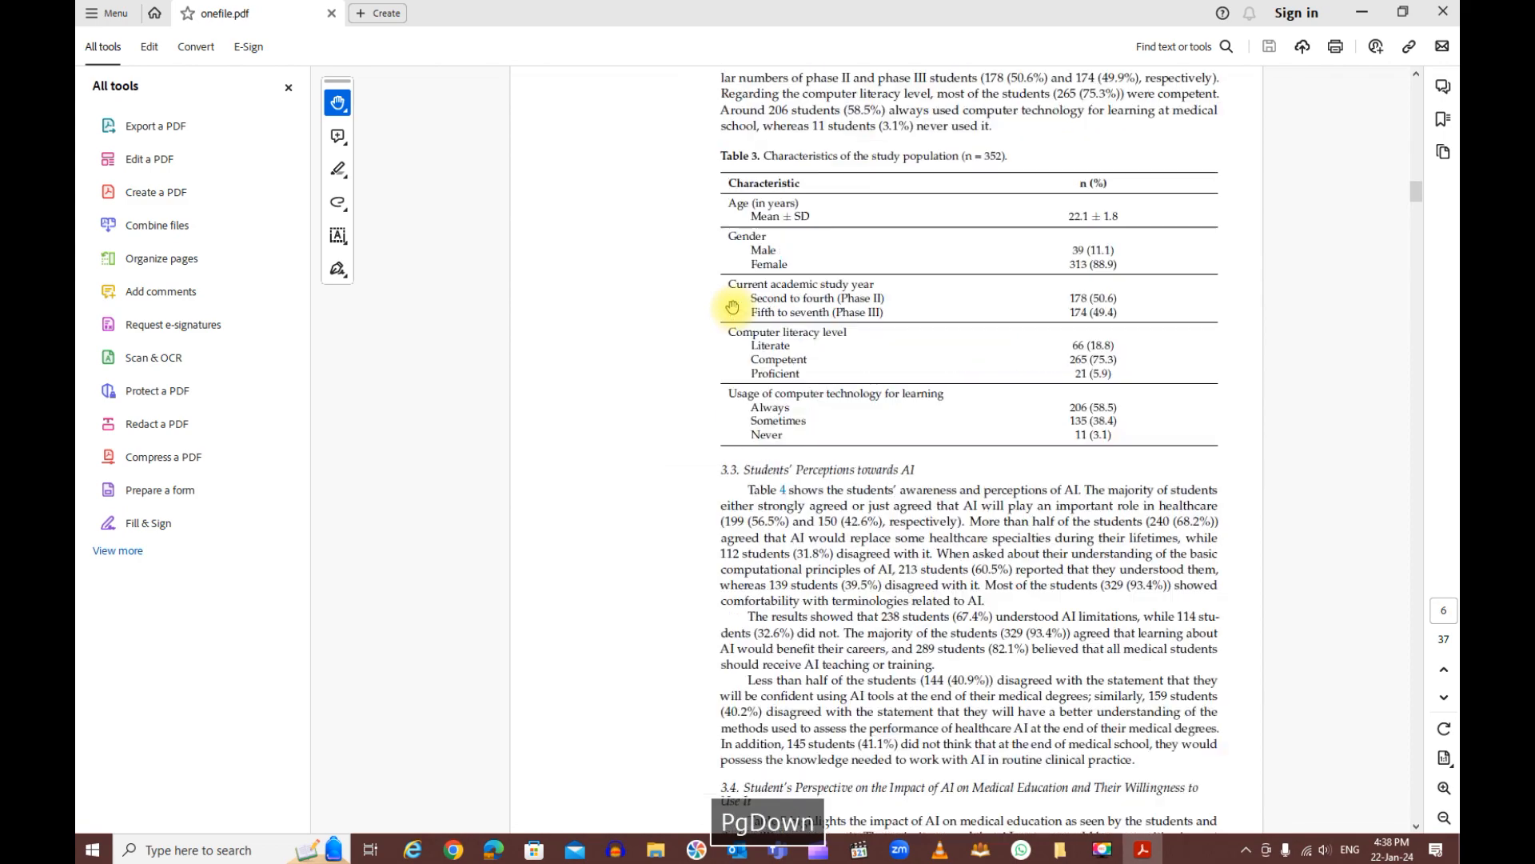
scroll(877, 361, down, 10)
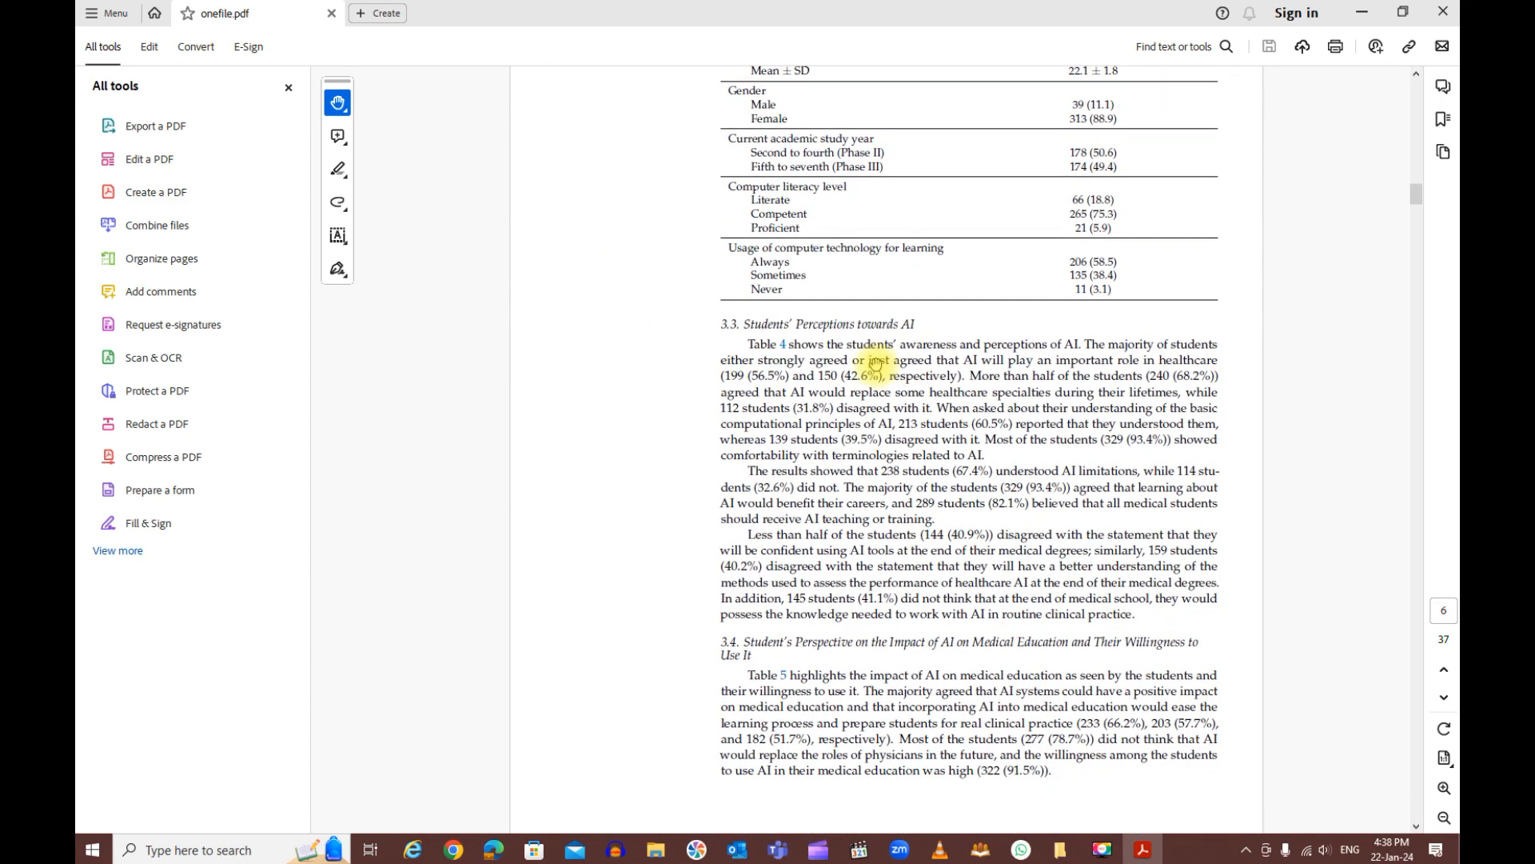